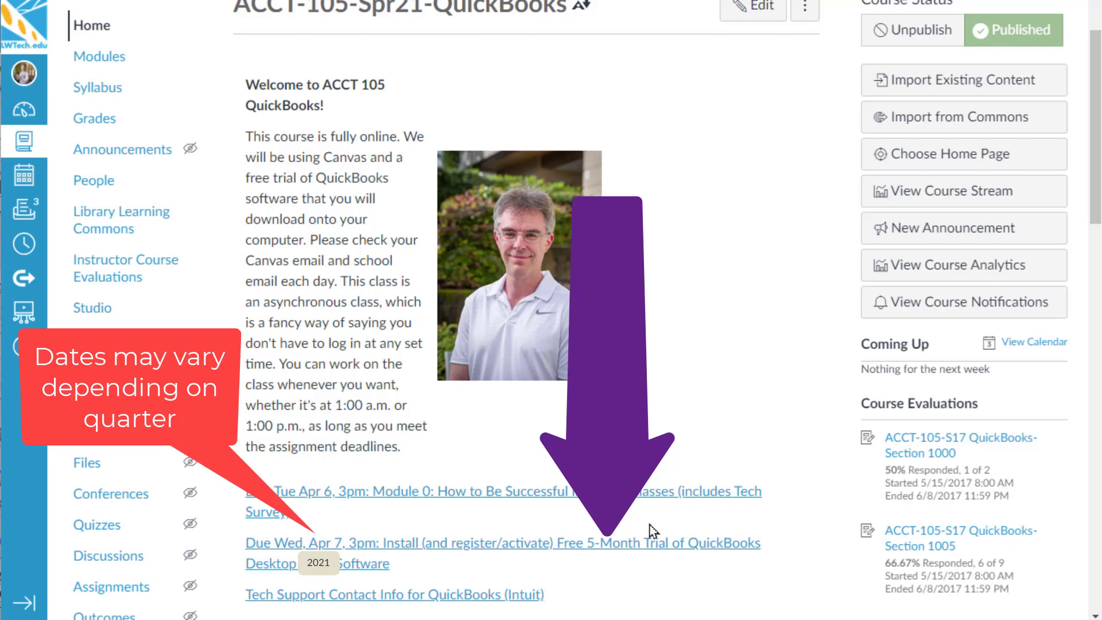
# Open the page with the link to install the QuickBooks Desktop free trial from the course module due Apr 7.
pyautogui.click(604, 550)
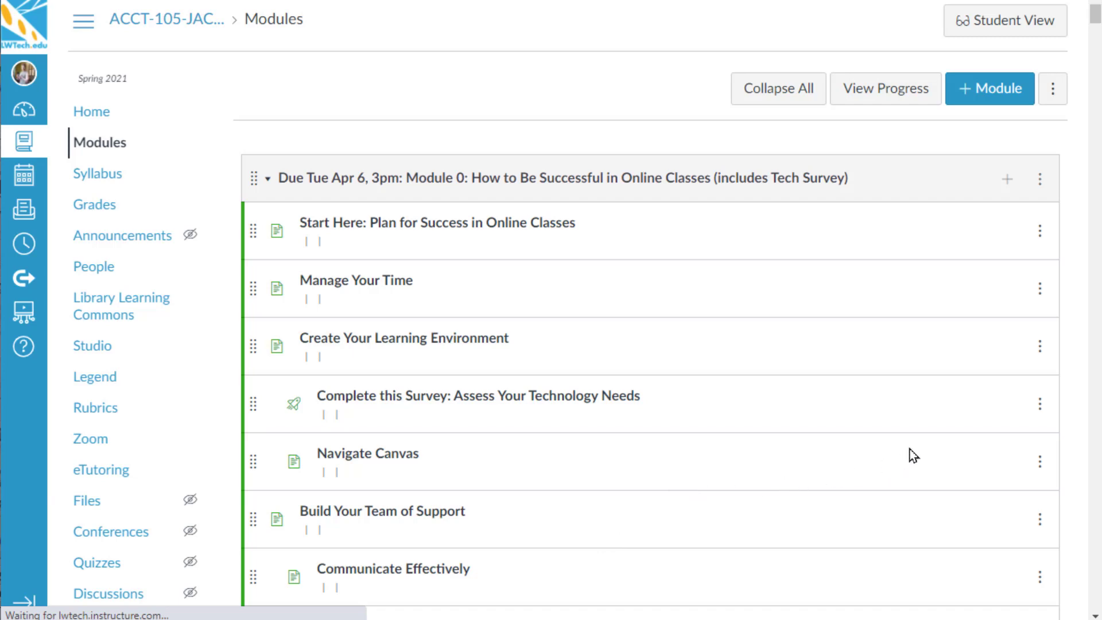
pyautogui.scroll(-3, 936, 441)
pyautogui.scroll(3, 893, 319)
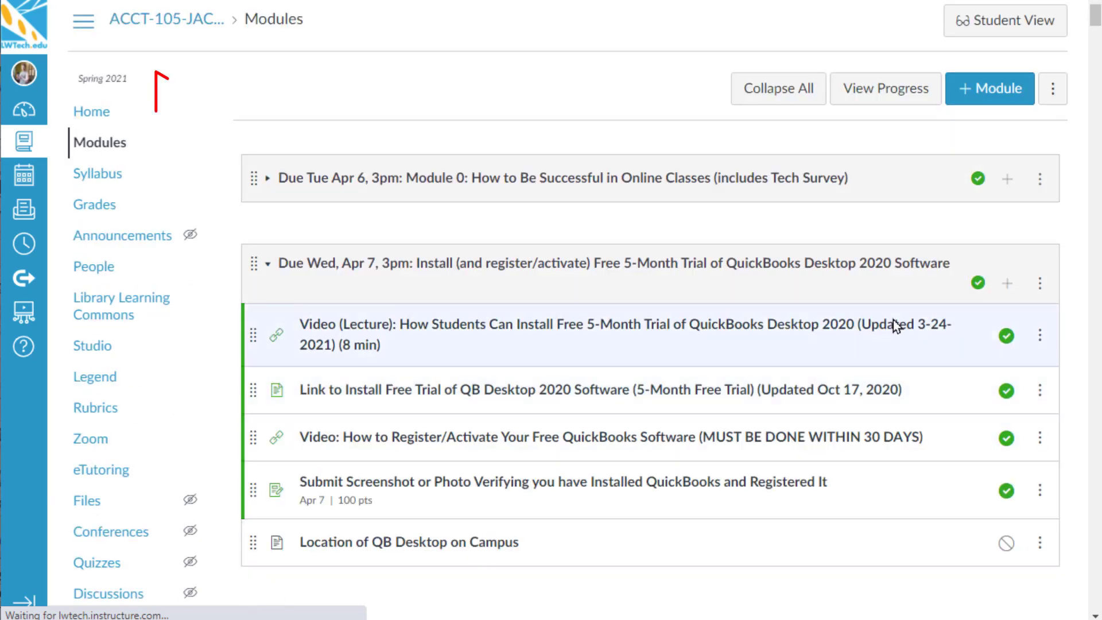
pyautogui.scroll(-3, 893, 319)
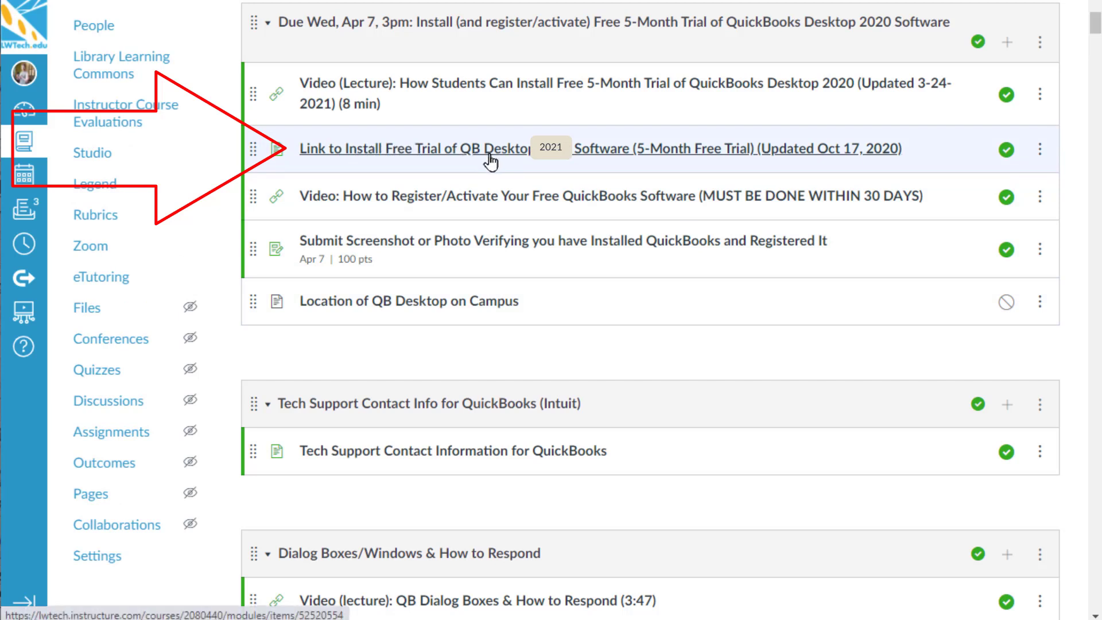
pyautogui.click(590, 154)
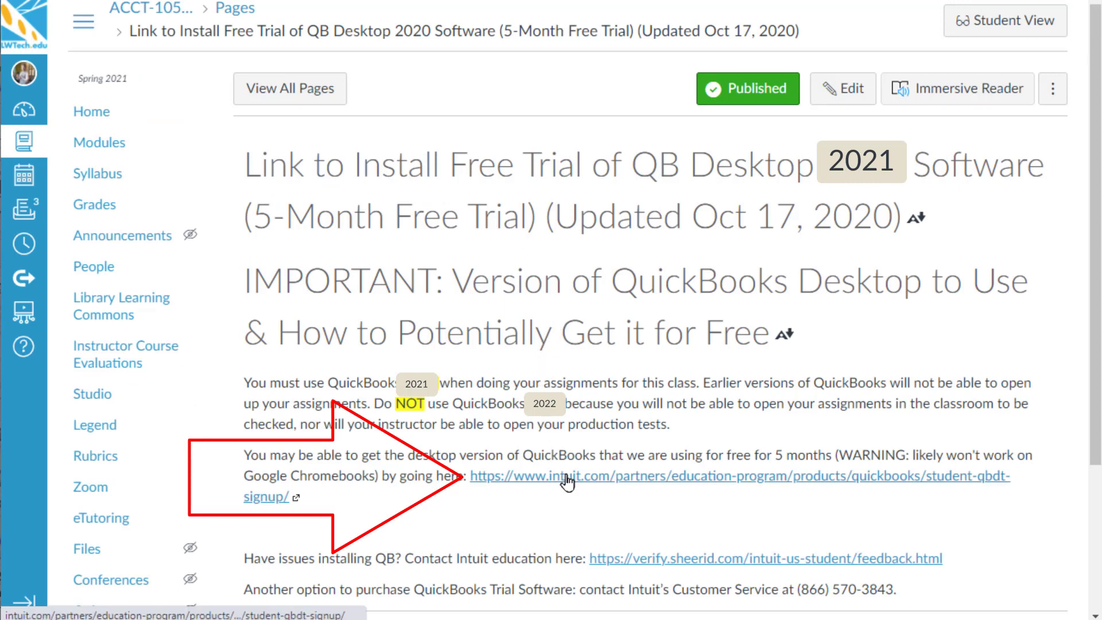
# Follow the Intuit student sign-up link on the page and go to the Student Registration form.
pyautogui.click(566, 476)
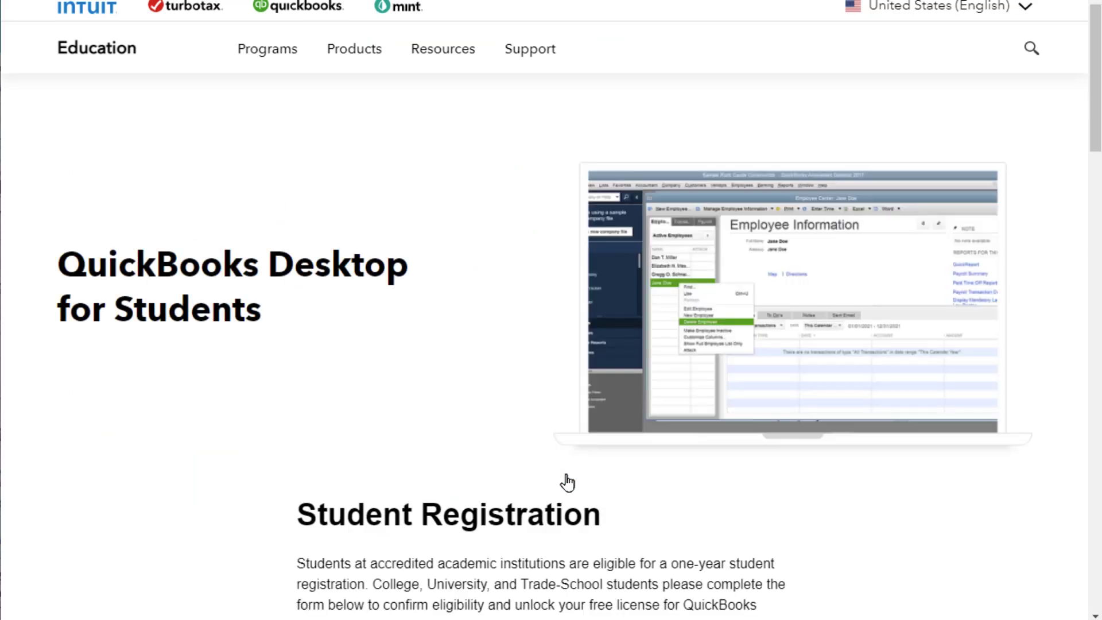
pyautogui.scroll(-4, 567, 482)
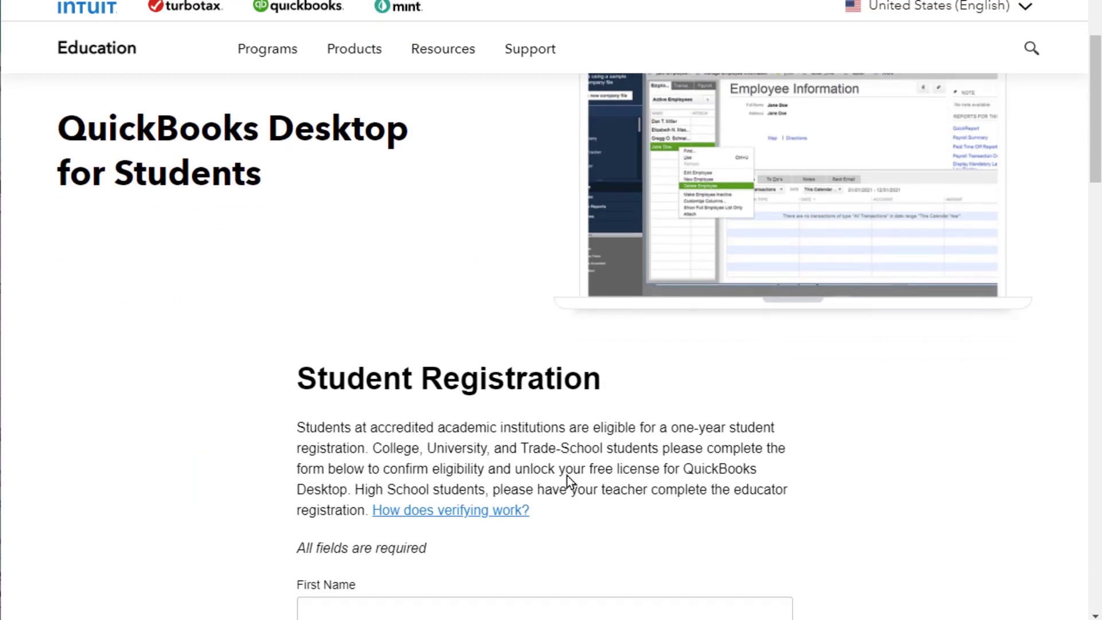
pyautogui.scroll(-1, 568, 482)
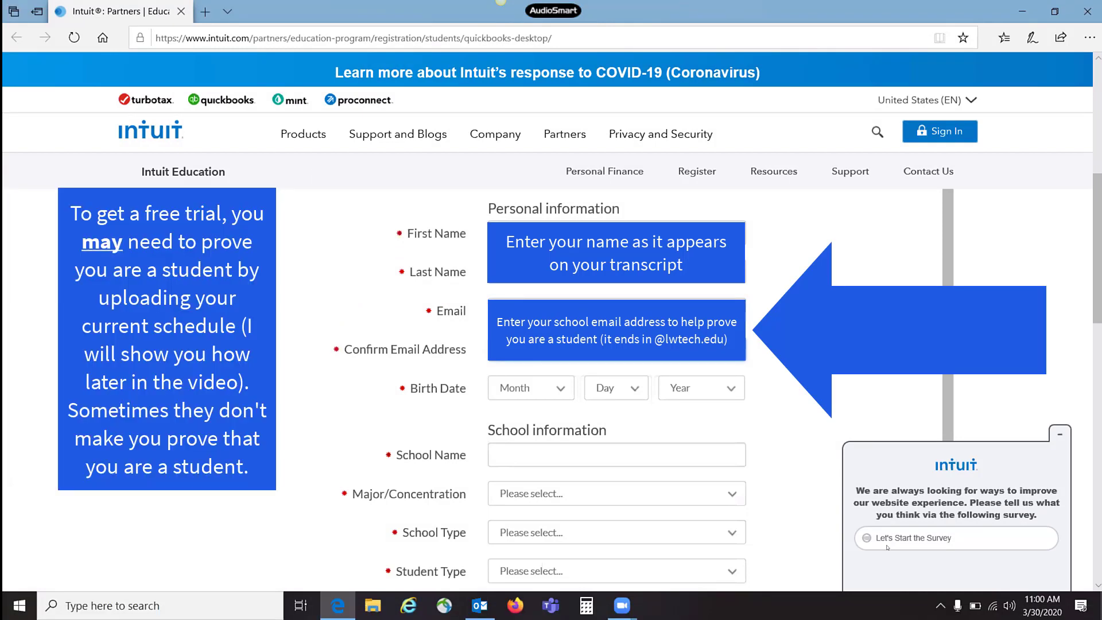
# Fill in the student's birth date in the personal information of the registration form.
pyautogui.click(561, 400)
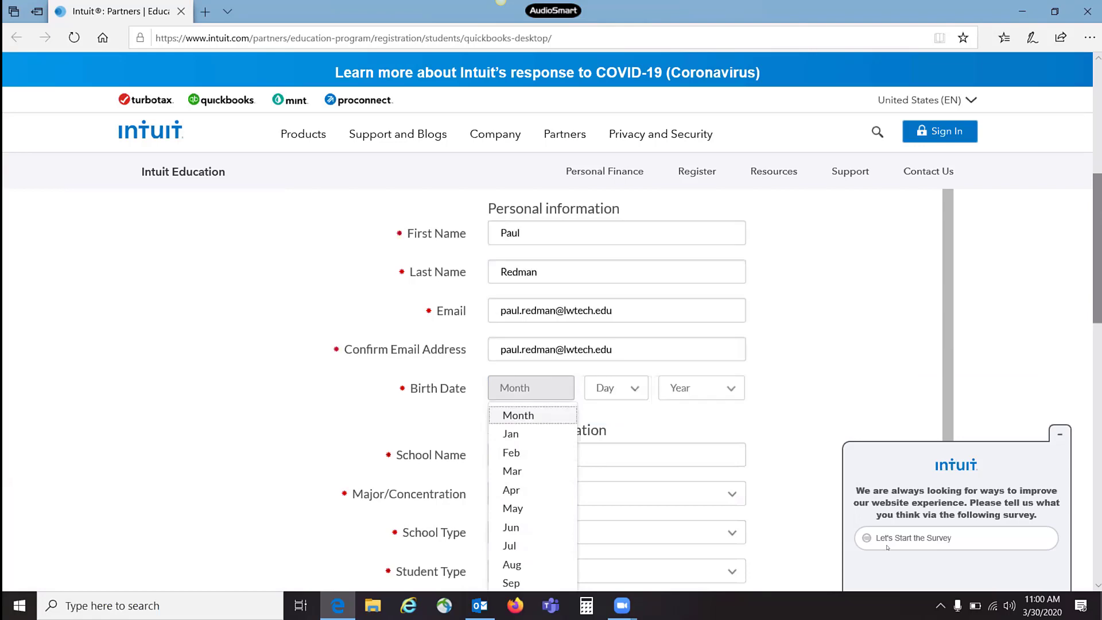
pyautogui.scroll(-3, 904, 302)
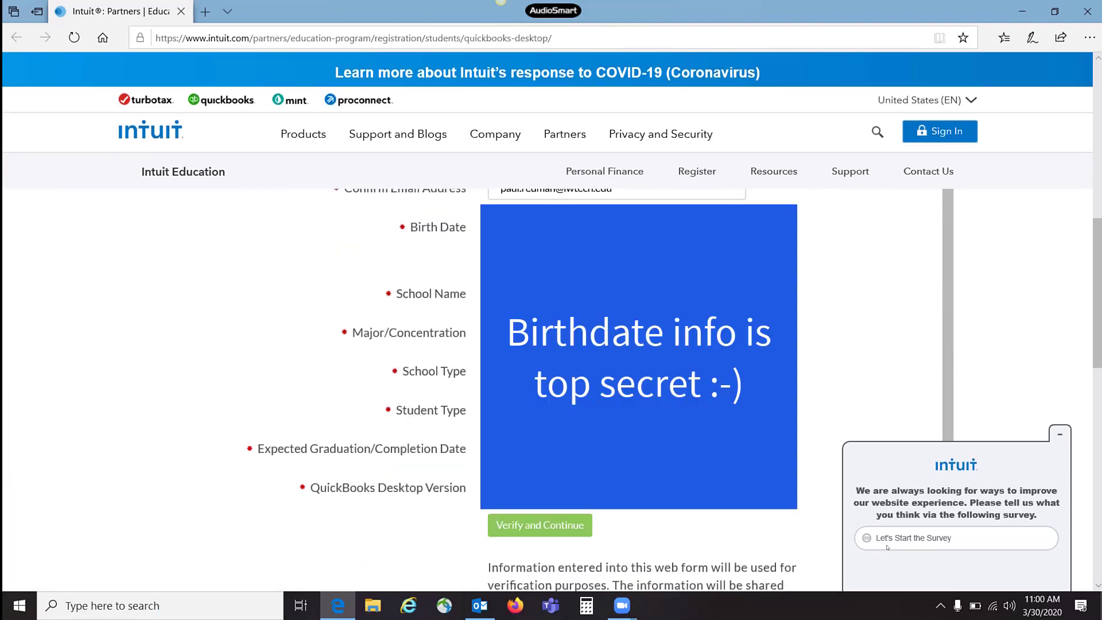
pyautogui.click(699, 227)
pyautogui.scroll(-8, 694, 355)
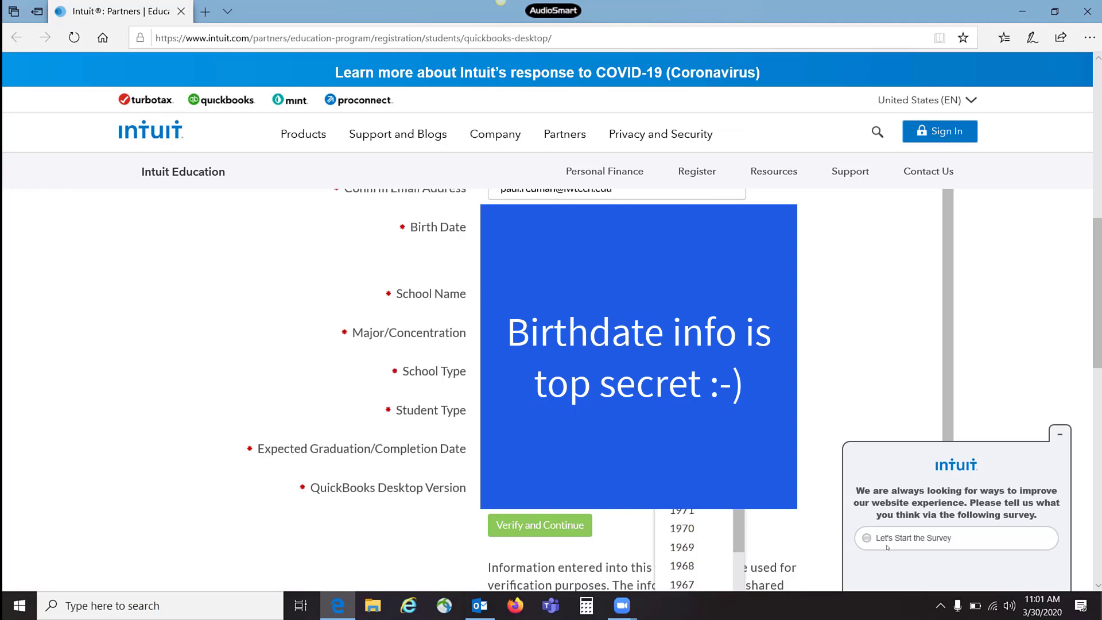
pyautogui.click(692, 461)
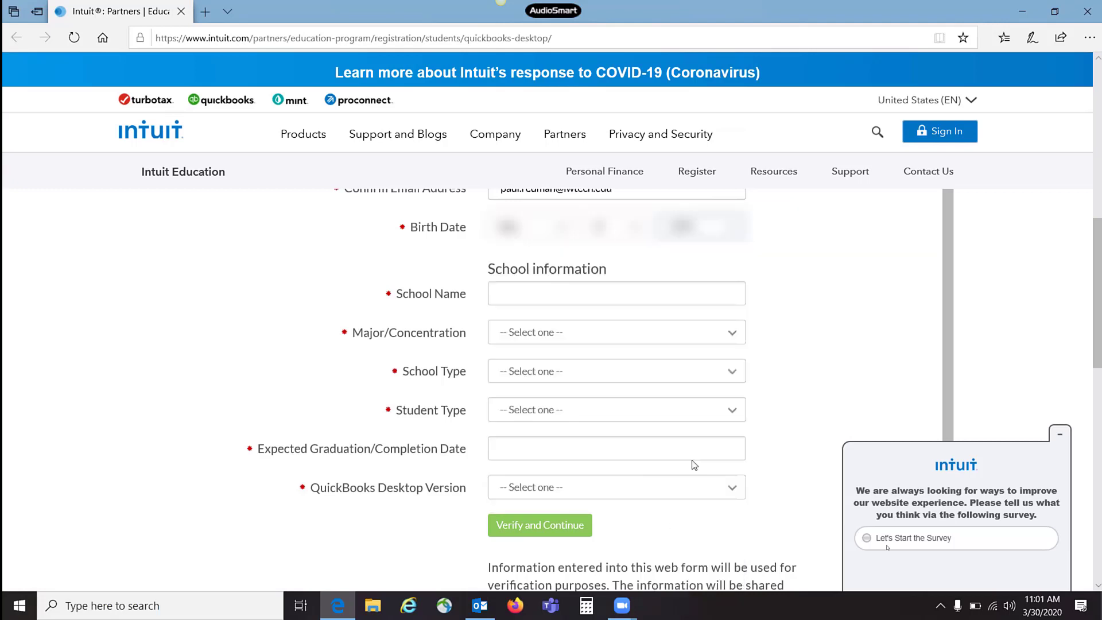
# Enter Lake Washington Institute of Technology as the school name and choose Accounting as the major.
pyautogui.click(622, 299)
pyautogui.write('Lake Was')
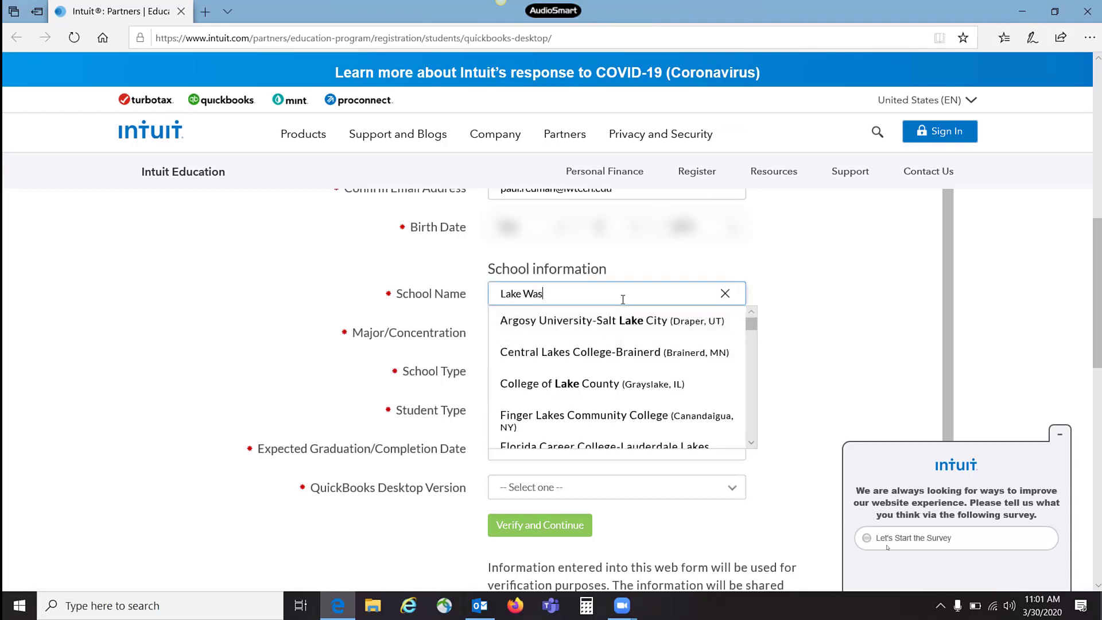
pyautogui.write('hing')
pyautogui.click(628, 322)
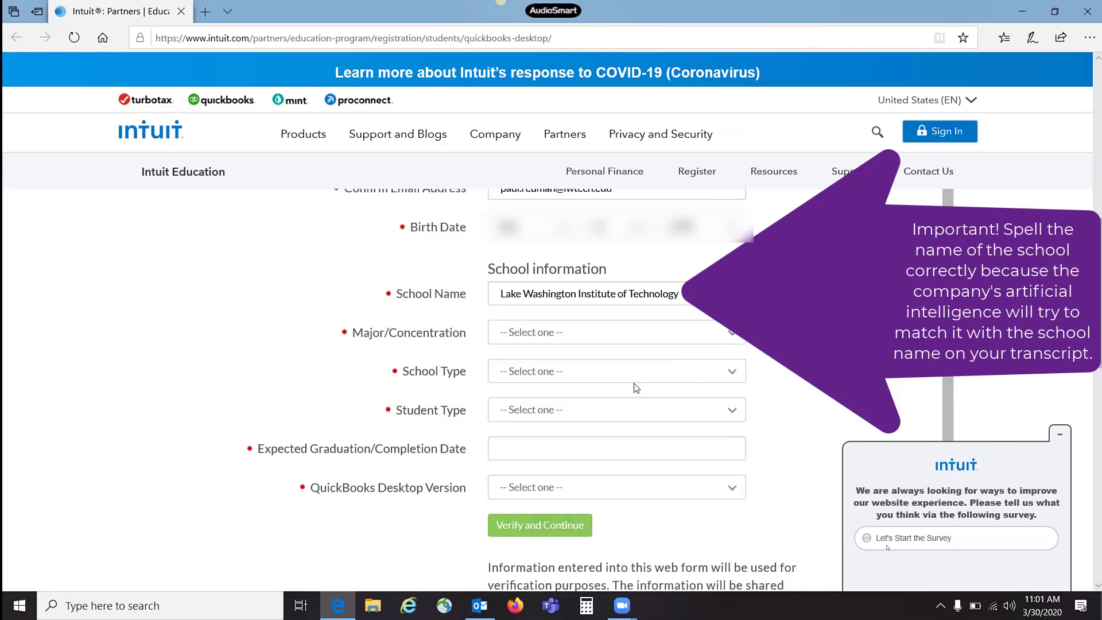
pyautogui.click(729, 334)
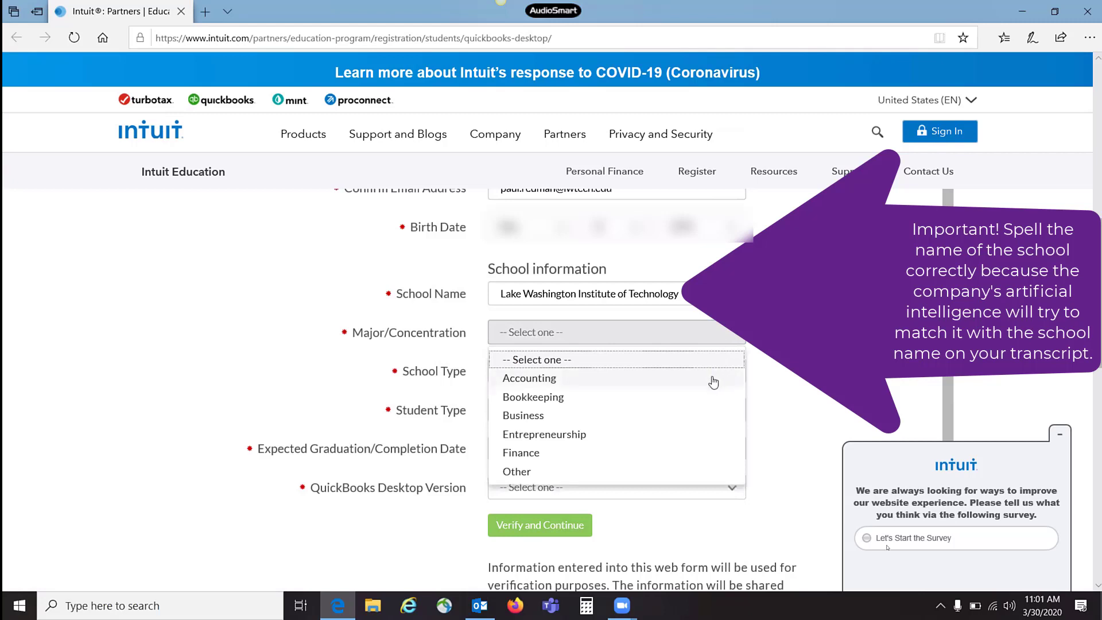
pyautogui.click(713, 379)
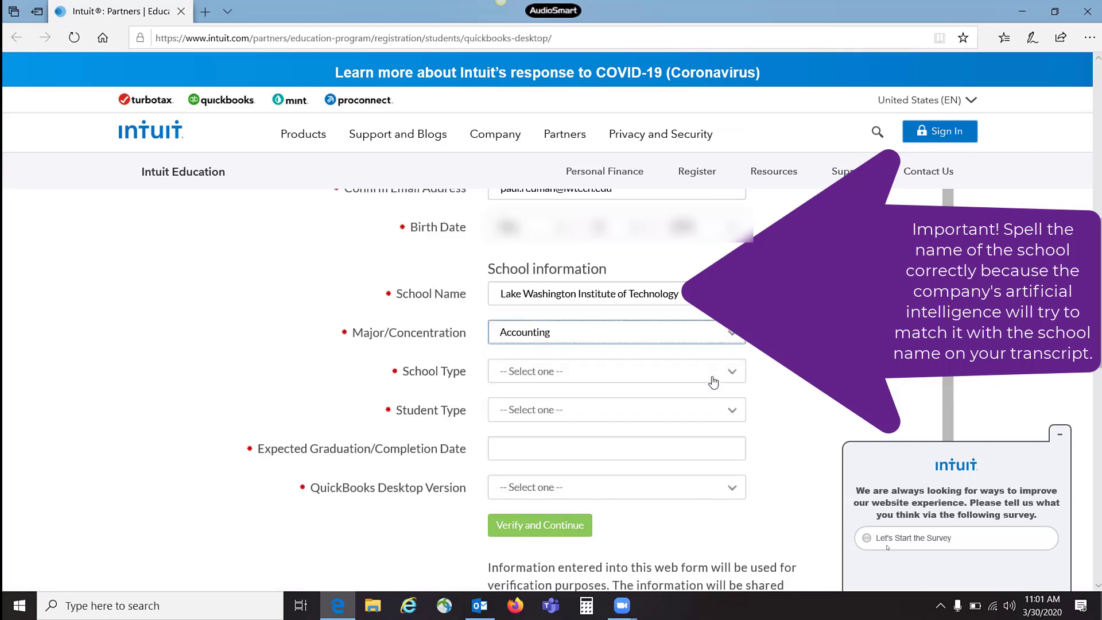
# Set the school type to Community College and the student type to Part-time Student.
pyautogui.click(728, 375)
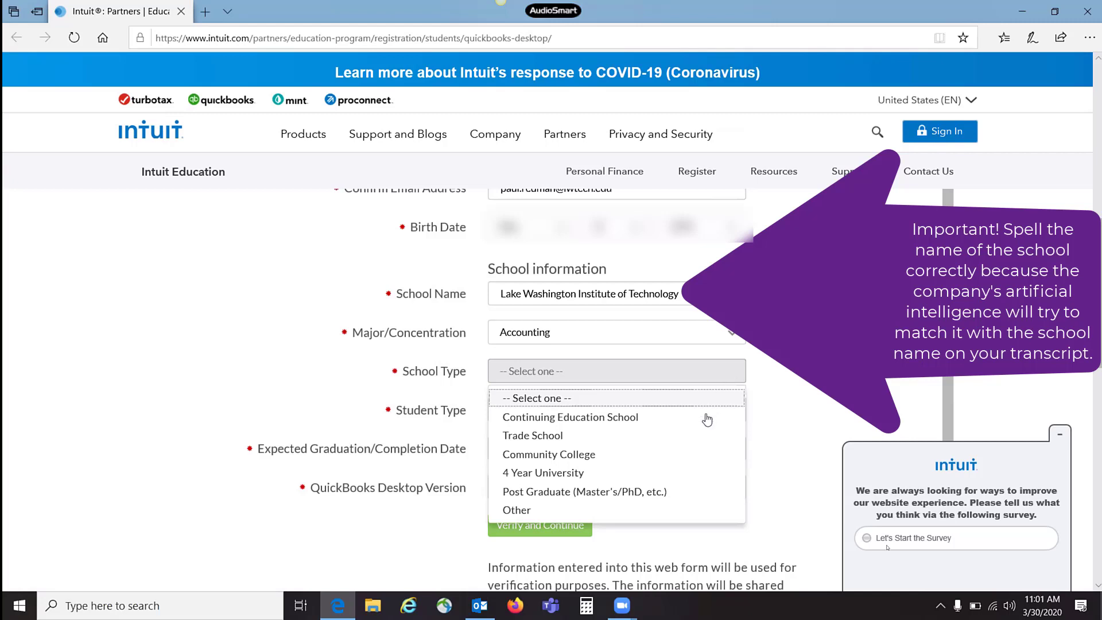
pyautogui.click(684, 462)
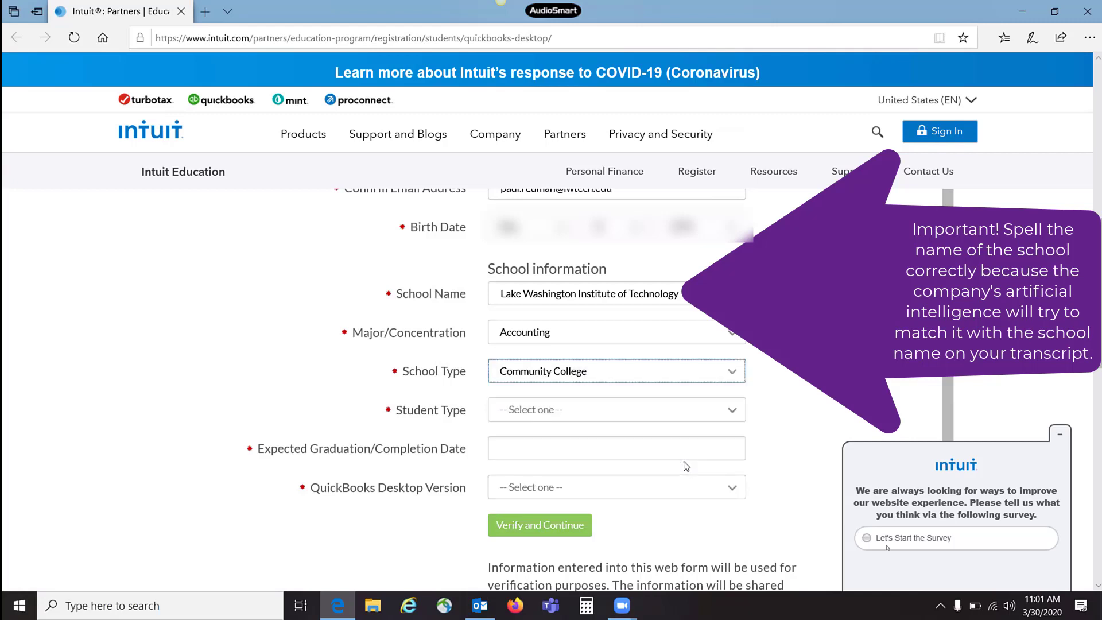
pyautogui.click(731, 417)
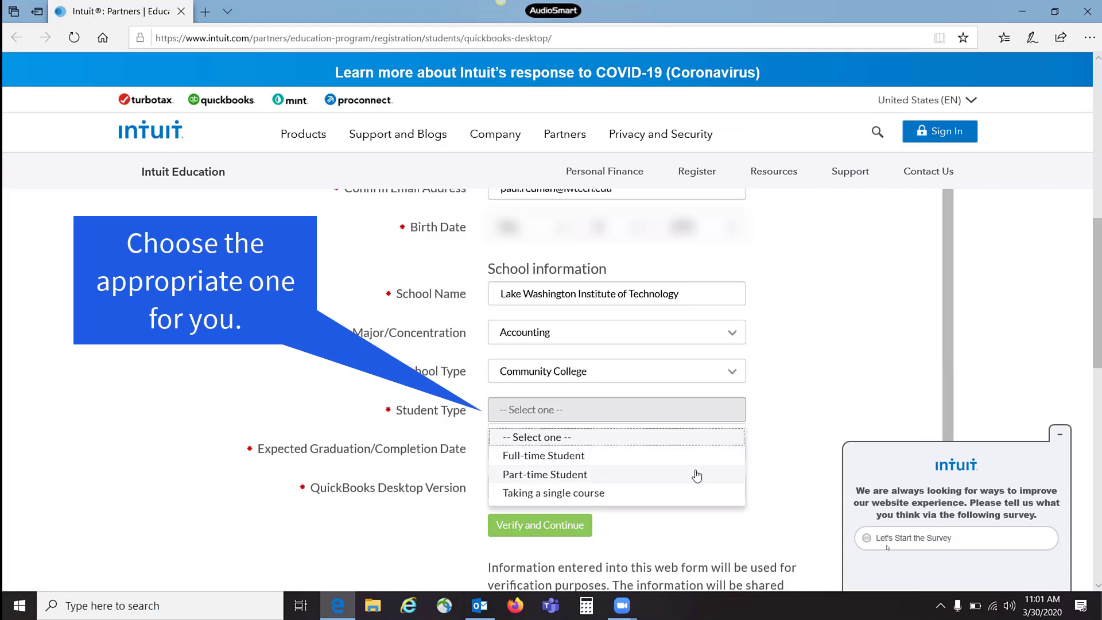
pyautogui.click(697, 476)
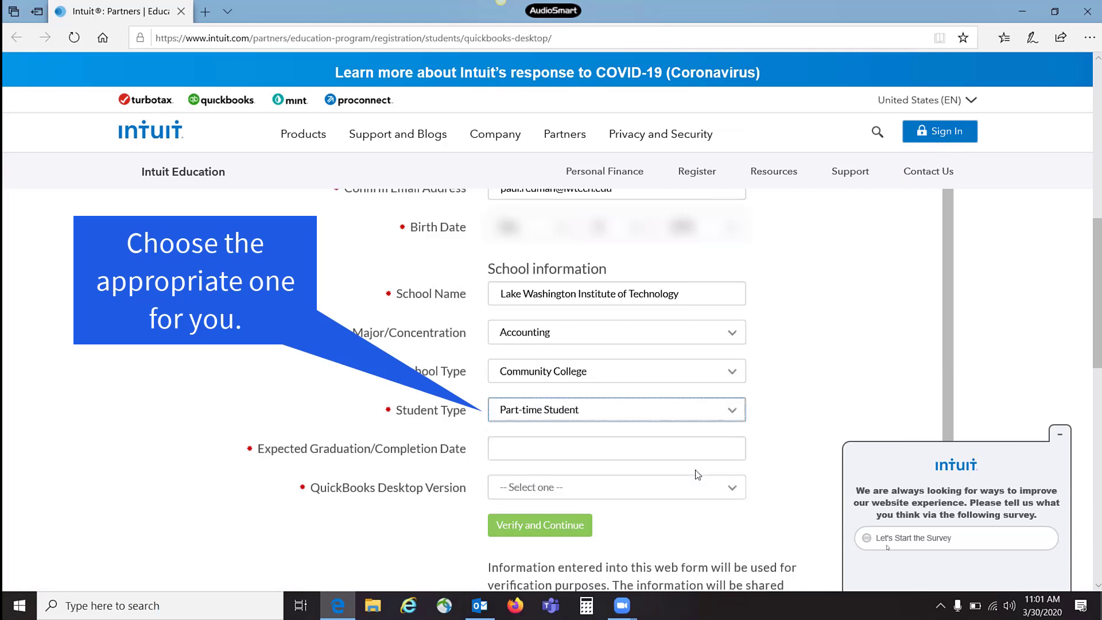
# Set the expected graduation/completion date to June 2020.
pyautogui.click(721, 445)
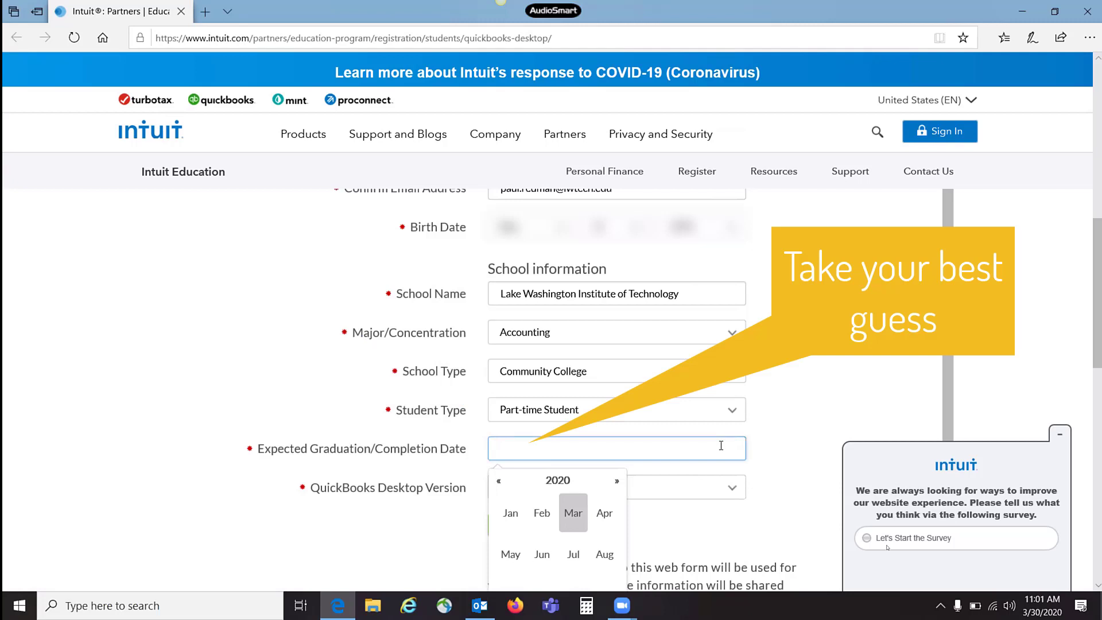
pyautogui.write('Jun')
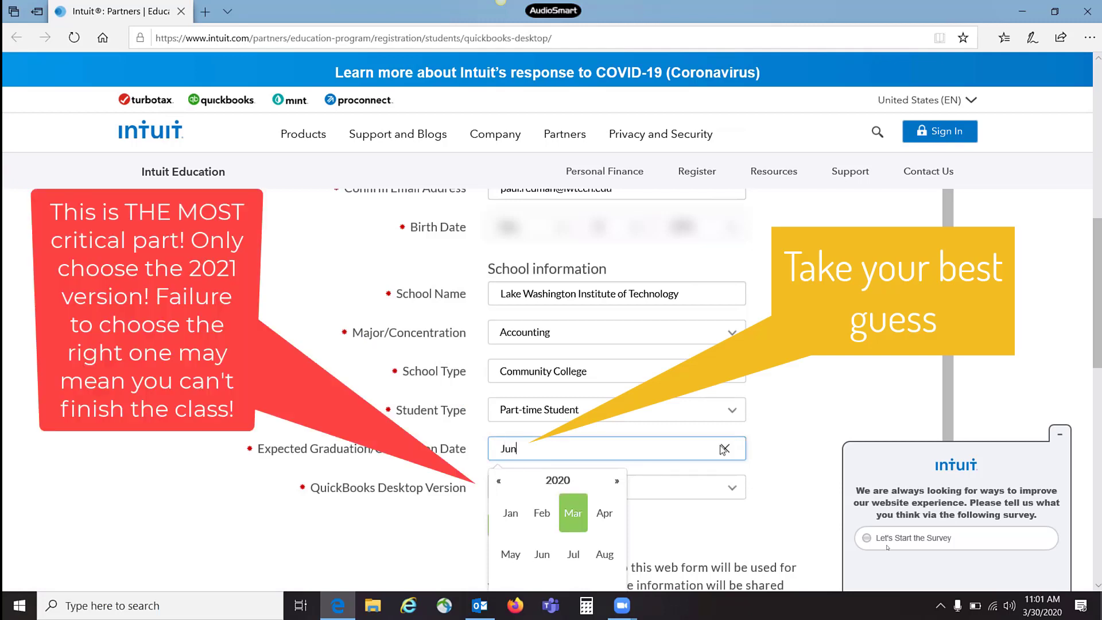
pyautogui.write('e')
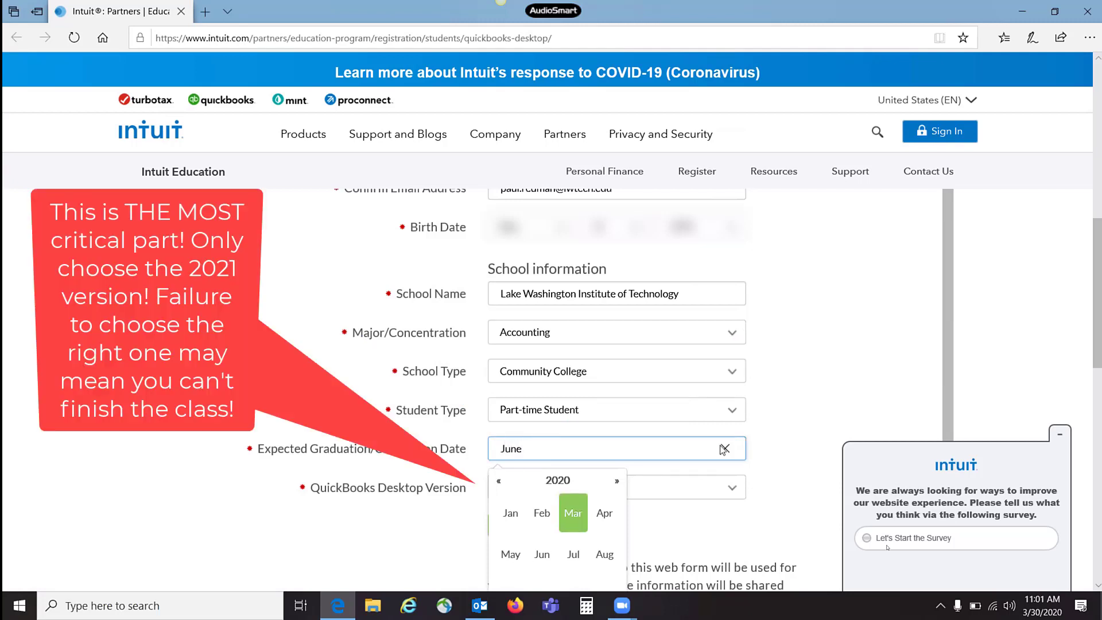
pyautogui.click(541, 557)
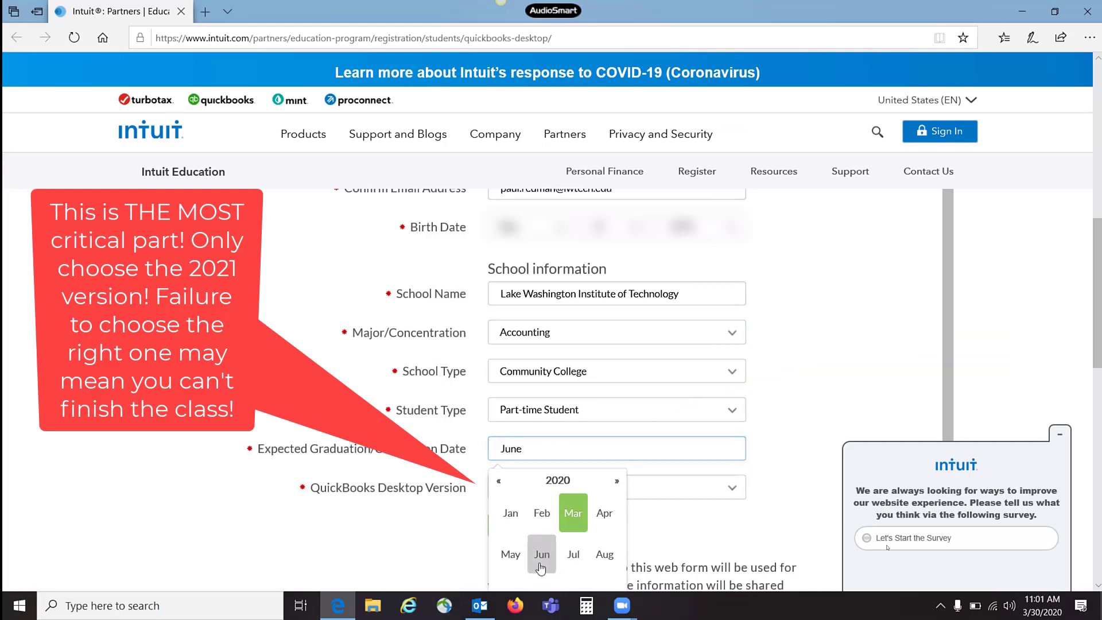
# Choose 2021 as the QuickBooks Desktop version and submit the registration form for verification.
pyautogui.click(735, 489)
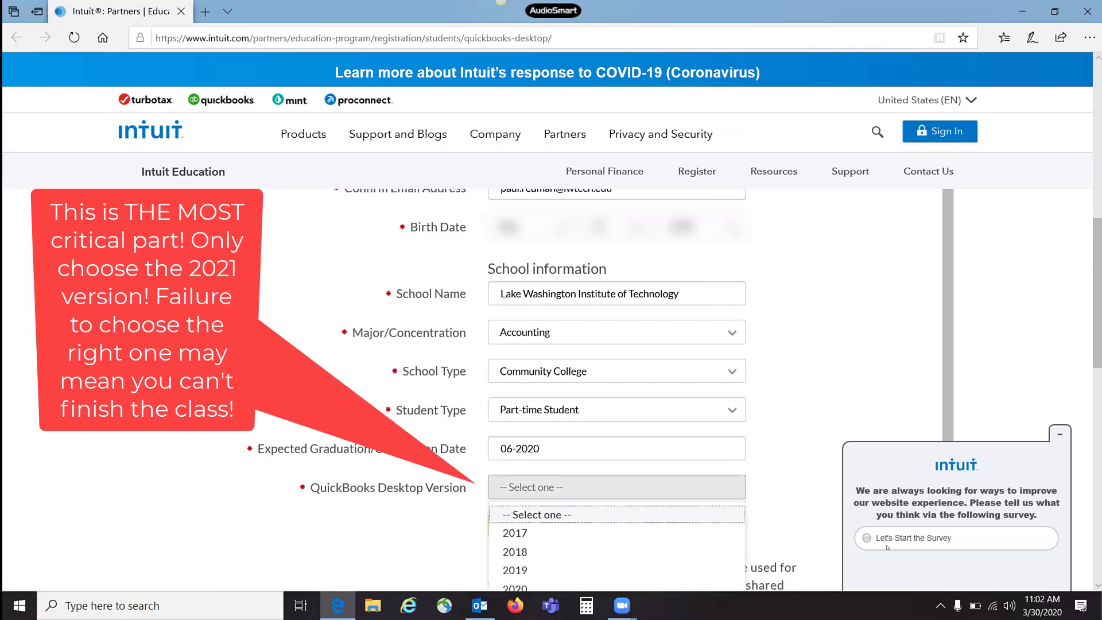
pyautogui.moveTo(1098, 257); pyautogui.dragTo(1098, 296)
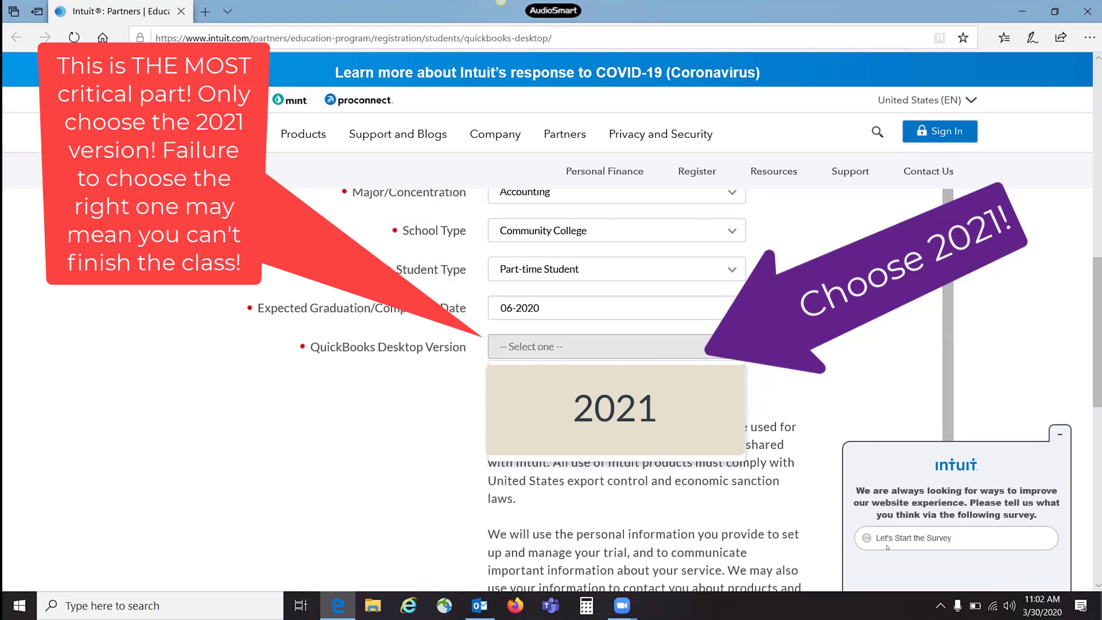
pyautogui.click(672, 428)
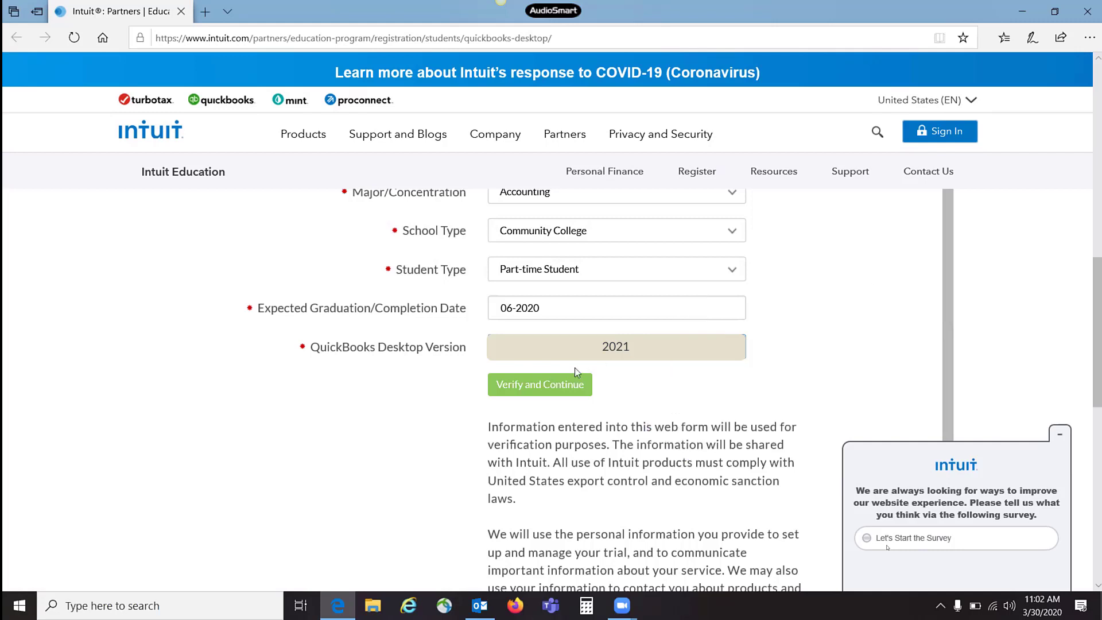
pyautogui.click(568, 385)
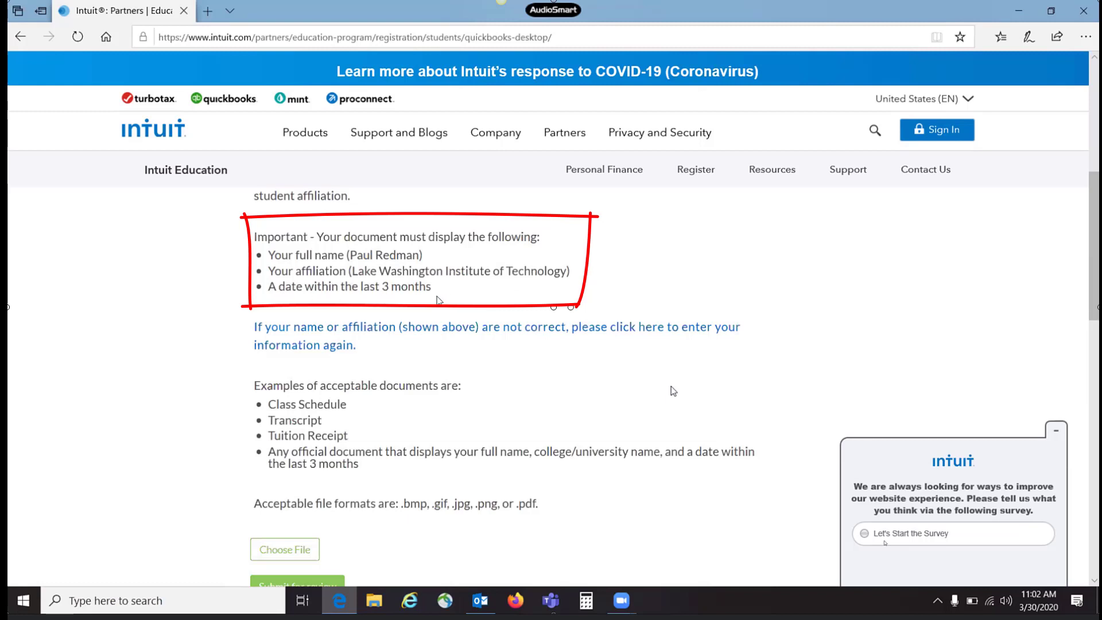
pyautogui.moveTo(250, 397)
pyautogui.mouseDown()
pyautogui.moveTo(410, 475)
pyautogui.moveTo(604, 396)
pyautogui.moveTo(250, 396)
pyautogui.mouseUp()
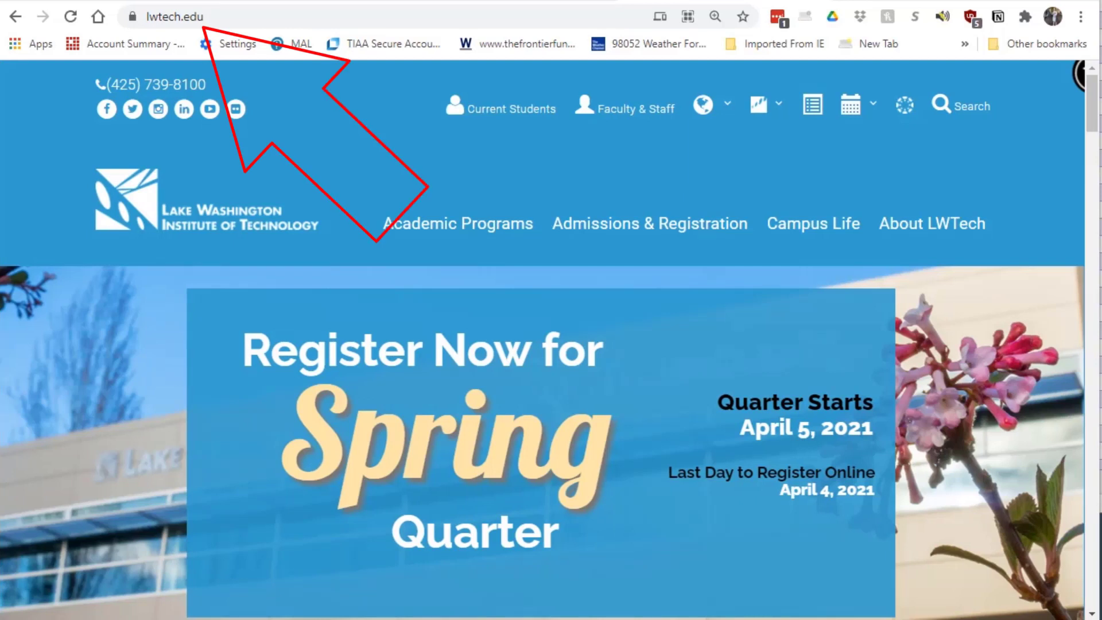
# From the lwtech.edu site's current-student links, open the Student Toolbox and go to My Schedule.
pyautogui.click(224, 16)
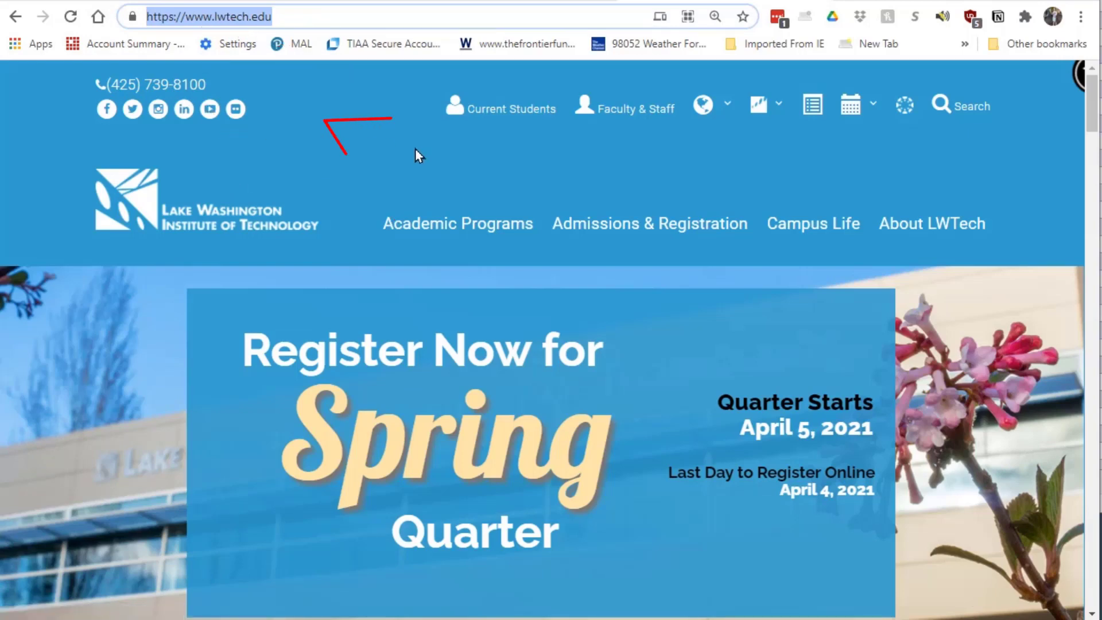
pyautogui.moveTo(508, 123)
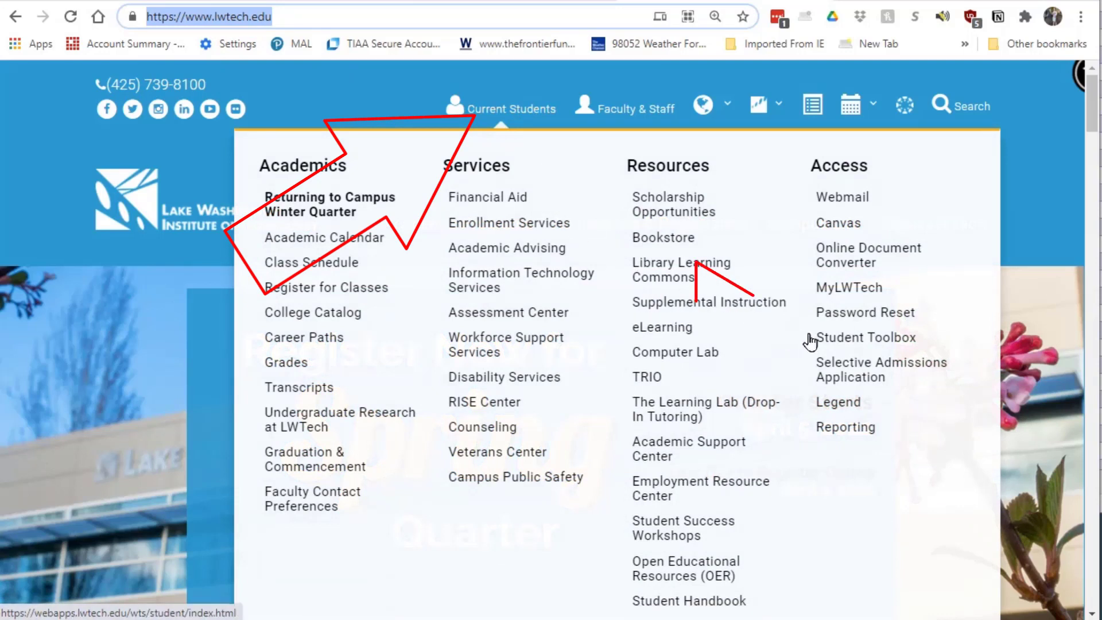
pyautogui.click(898, 339)
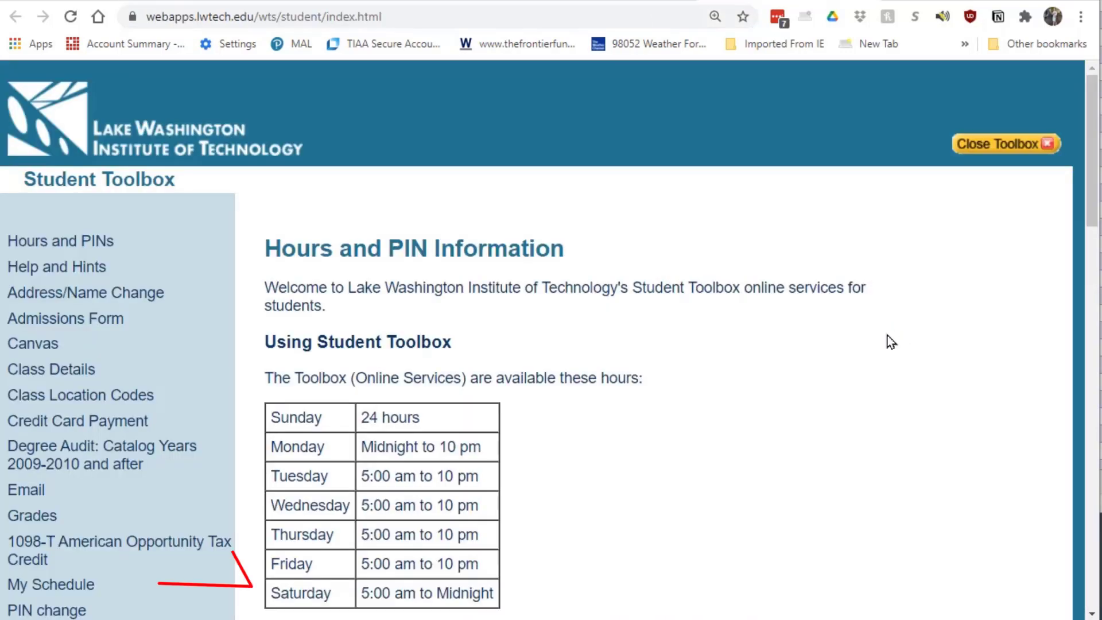
pyautogui.click(89, 589)
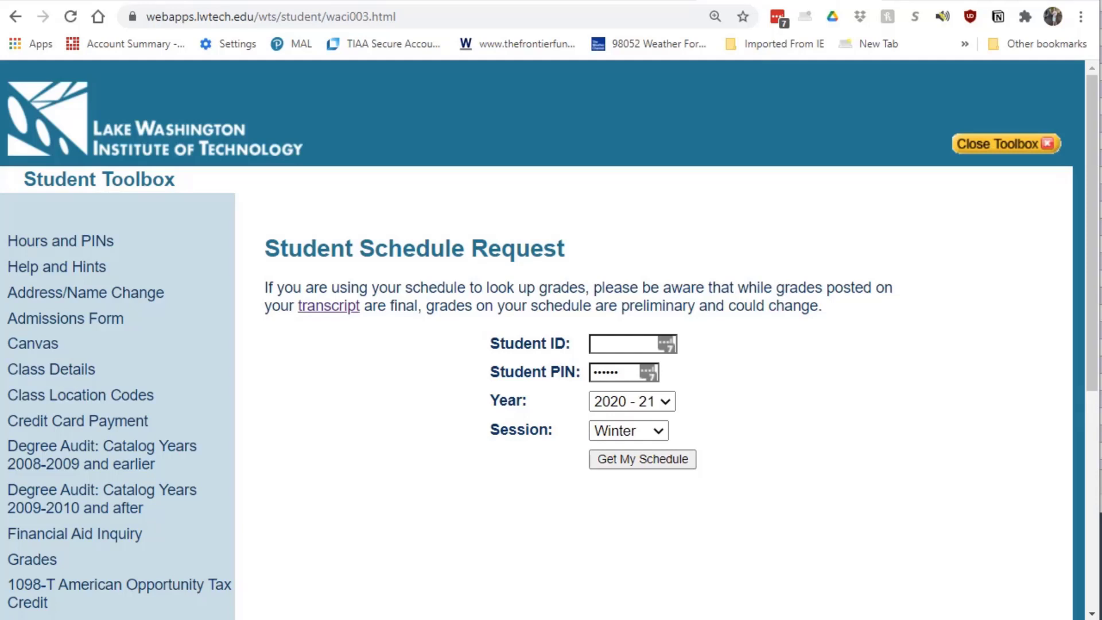
# Enter the student ID and student PIN in the Student Schedule Request form.
pyautogui.click(608, 344)
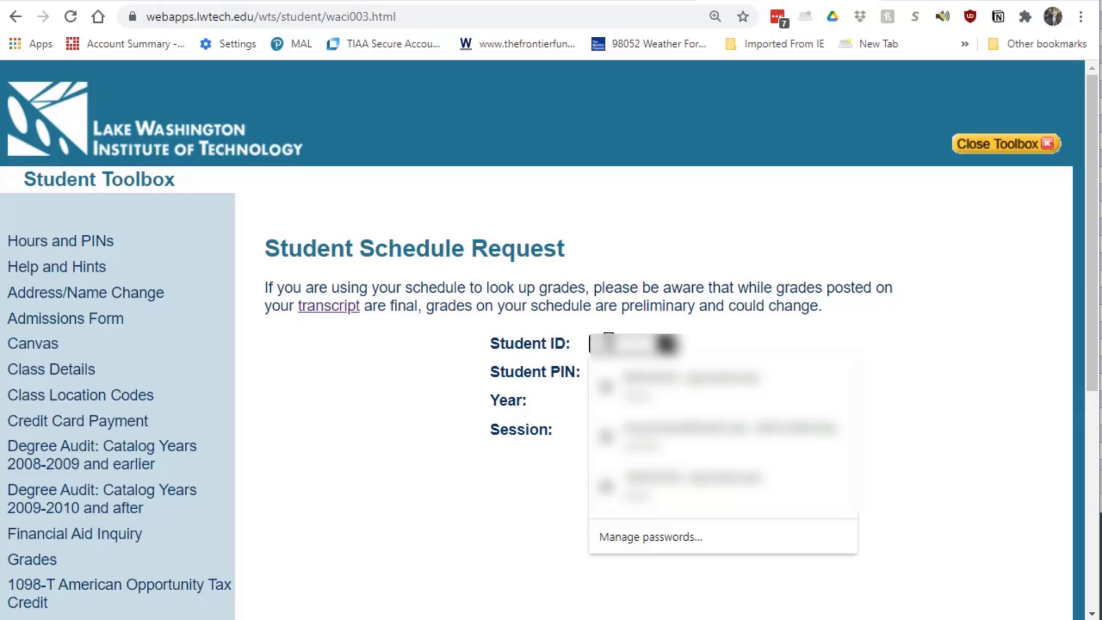
pyautogui.write('95')
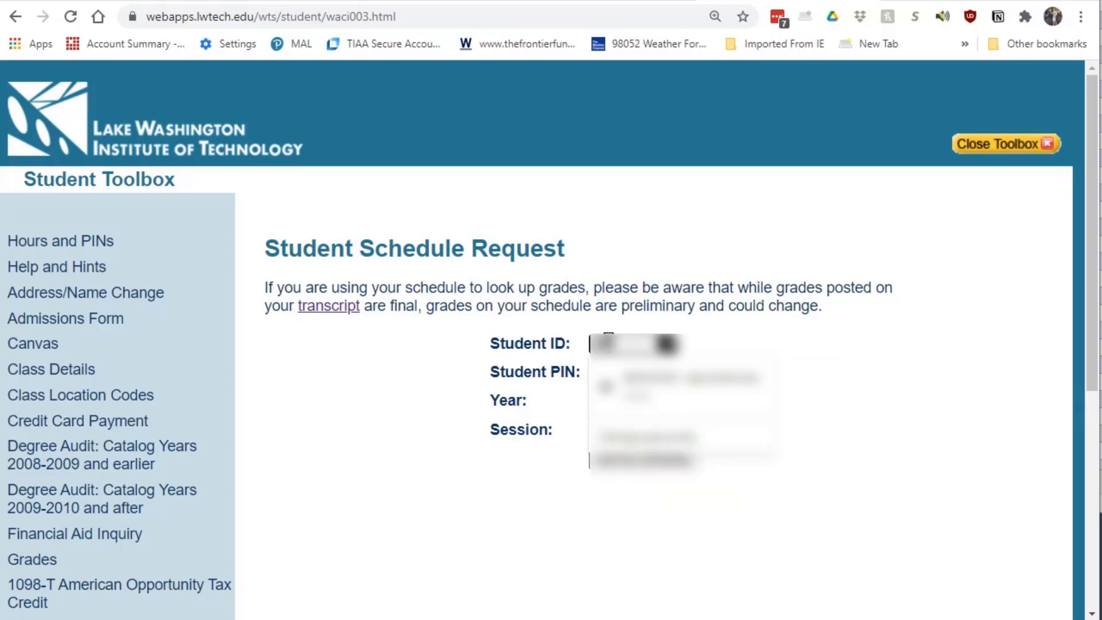
pyautogui.write('000')
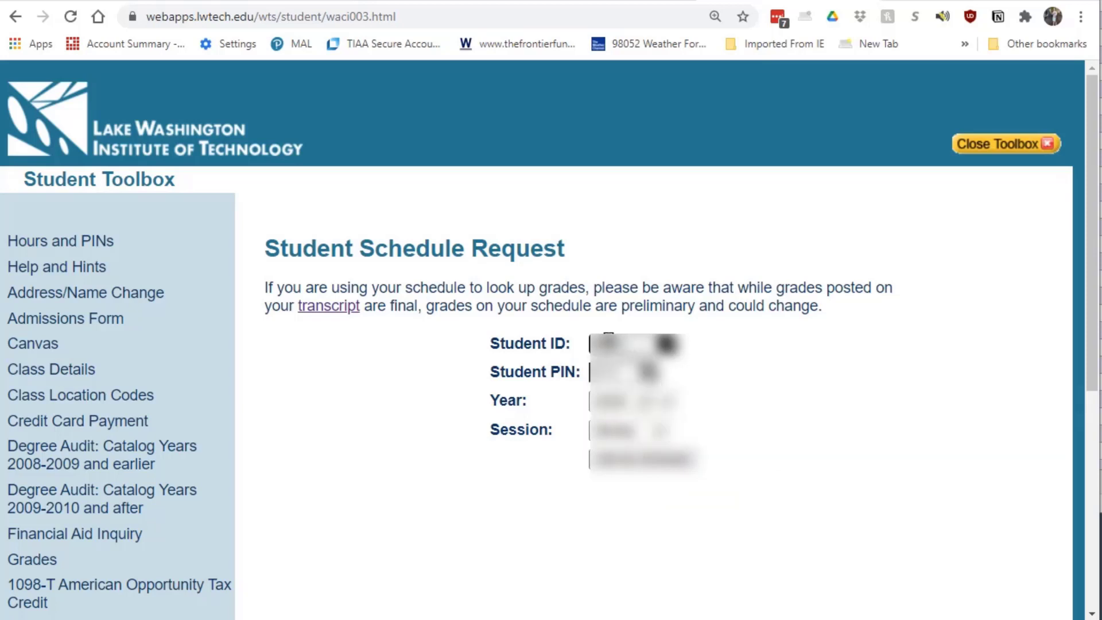
pyautogui.write('000')
pyautogui.press('Tab')
pyautogui.write('•••')
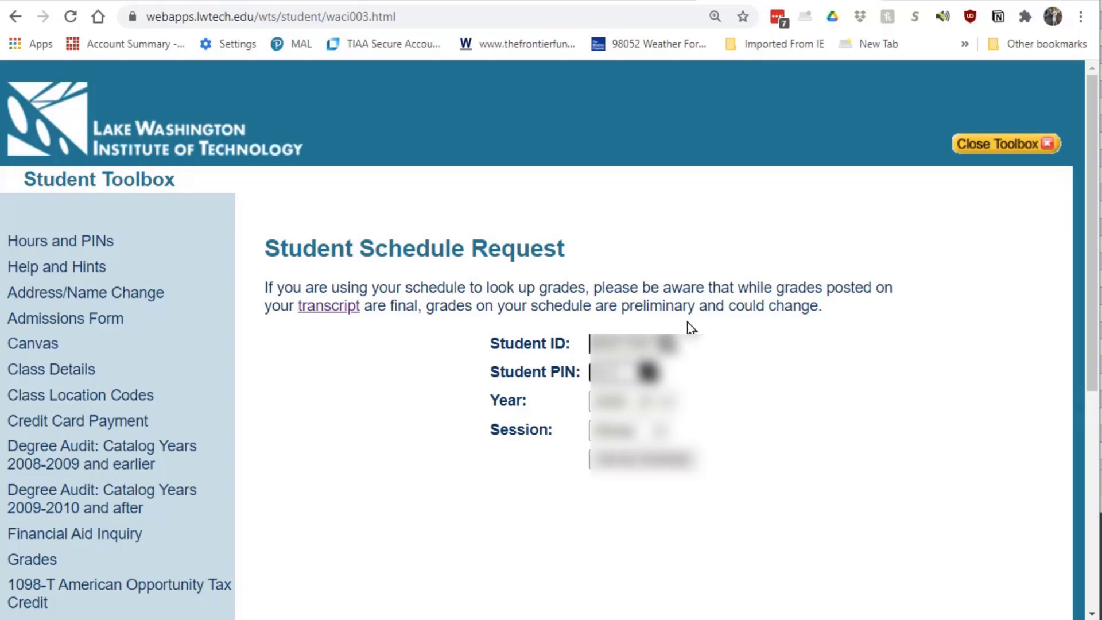
# Set the session to Spring for 2020 - 21 and retrieve the student schedule.
pyautogui.click(657, 431)
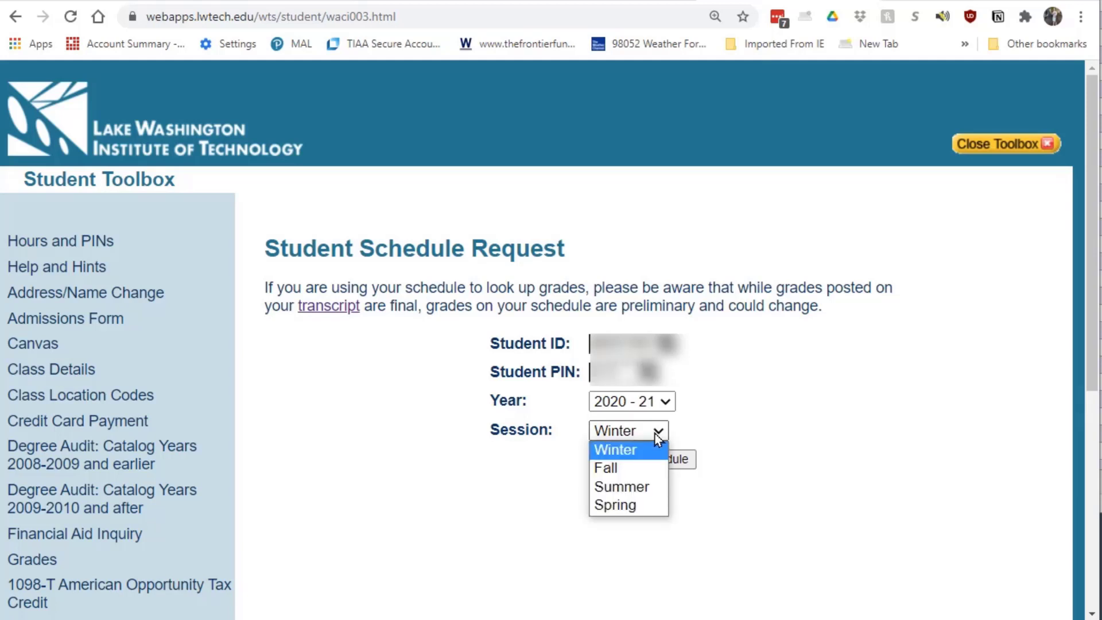
pyautogui.click(643, 507)
pyautogui.click(671, 466)
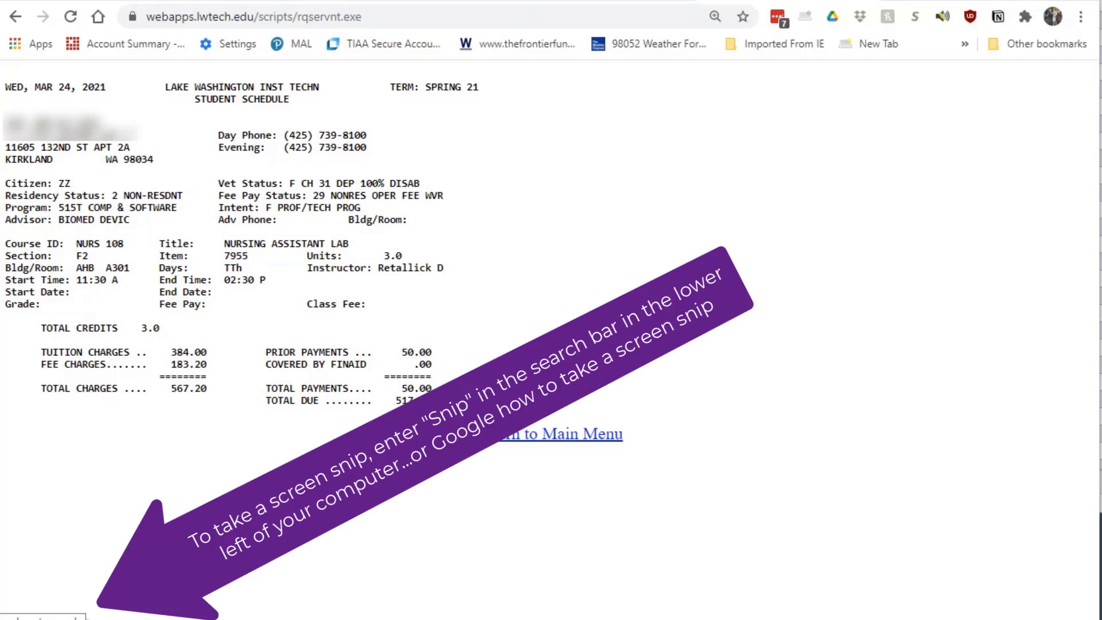
# Search Windows for "snip", open Snipping Tool and place its window clear of the schedule text.
pyautogui.click(36, 617)
pyautogui.write('snip')
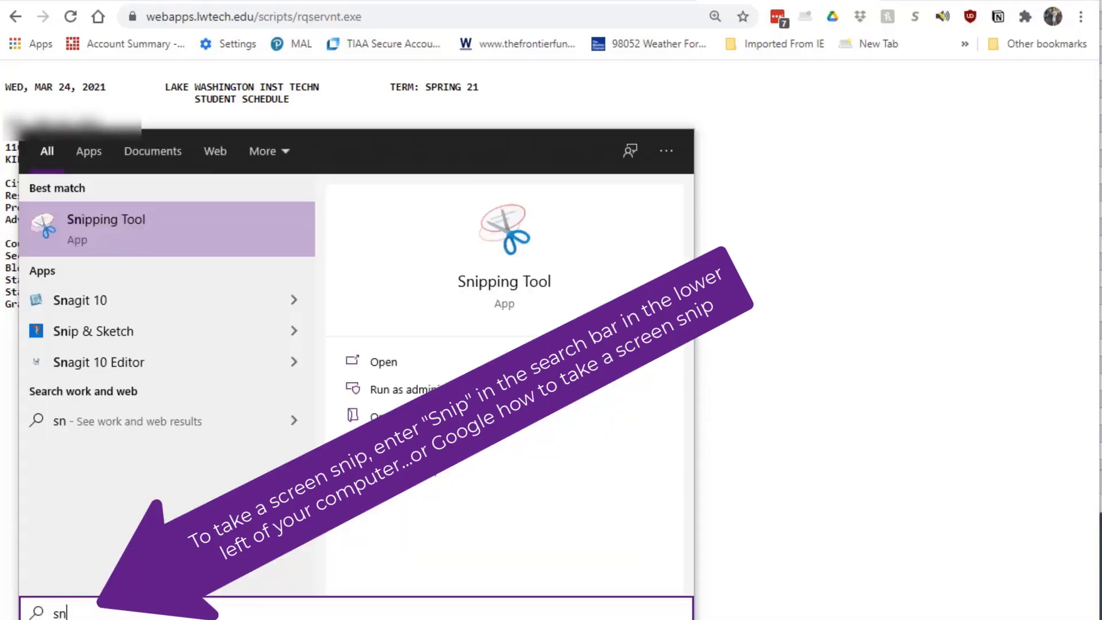
pyautogui.click(154, 233)
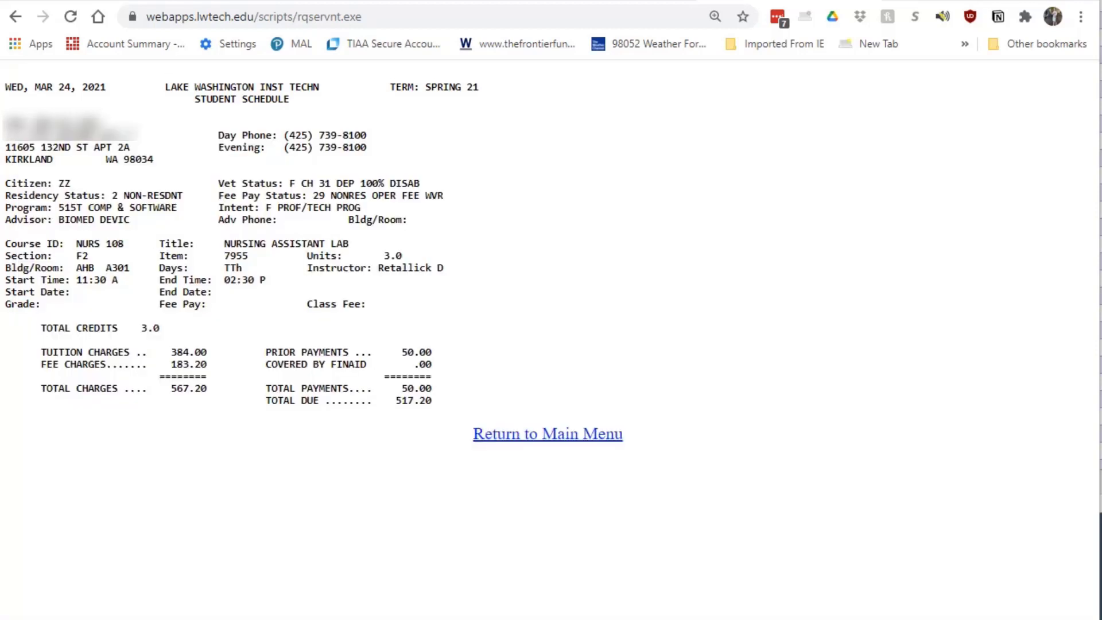
pyautogui.moveTo(494, 0); pyautogui.dragTo(853, 205)
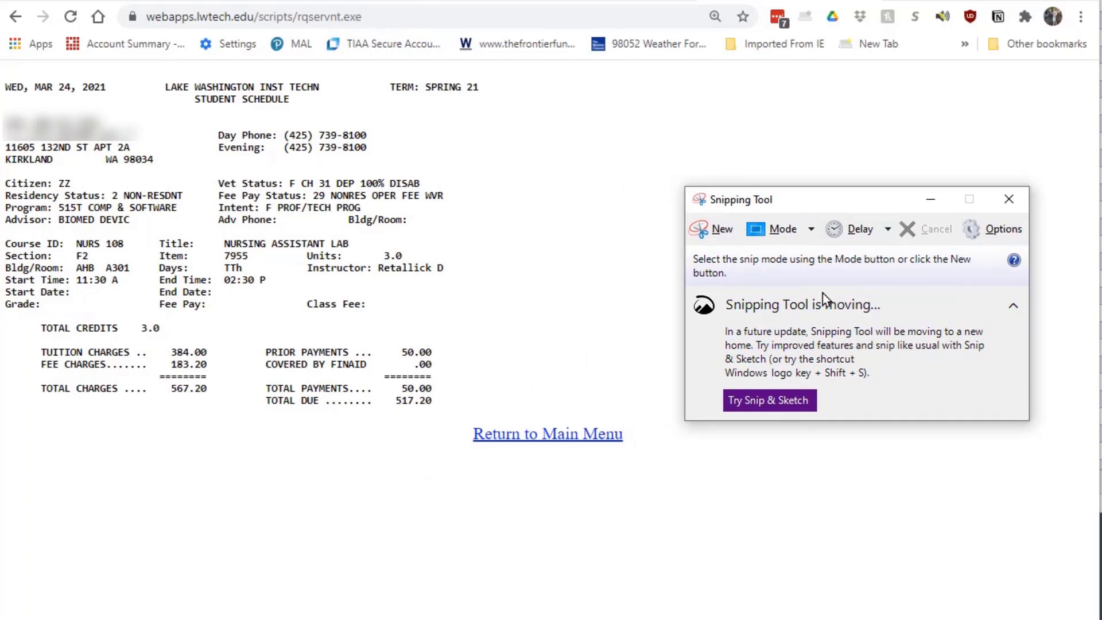
# Capture a rectangular snip of the student schedule, including the school name, term, course details and charges.
pyautogui.click(811, 230)
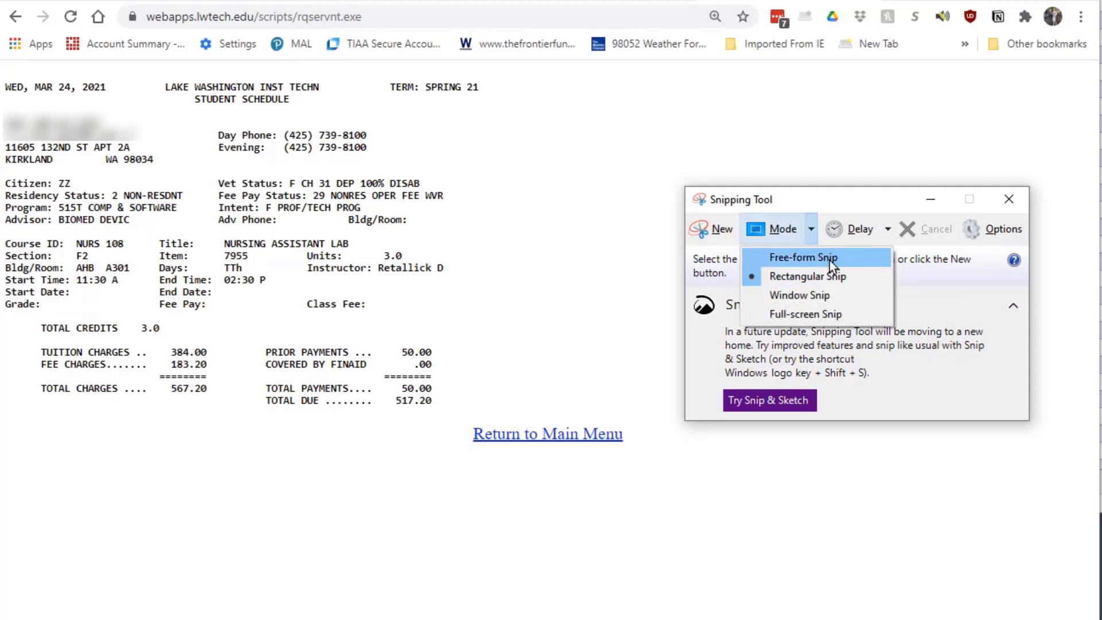
pyautogui.click(860, 198)
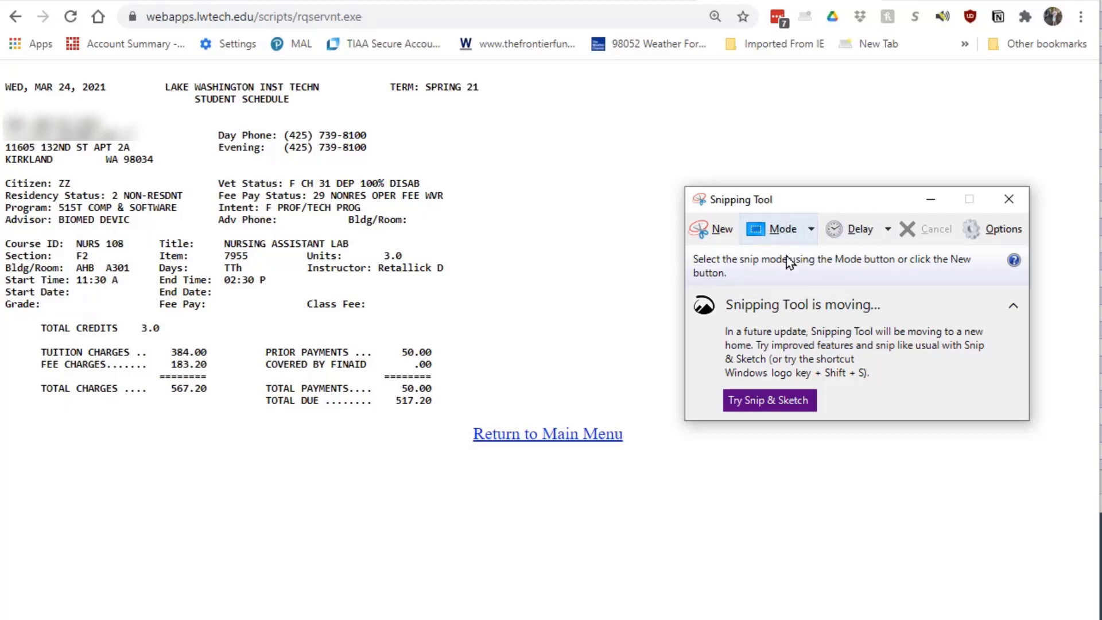
pyautogui.click(719, 233)
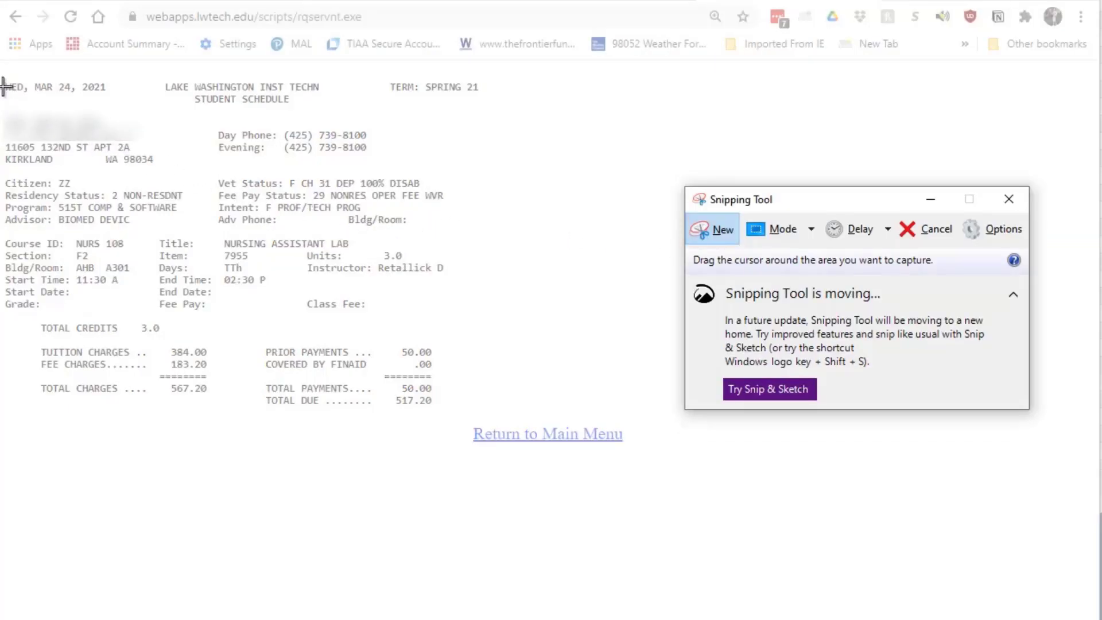
pyautogui.moveTo(2, 65); pyautogui.dragTo(494, 433)
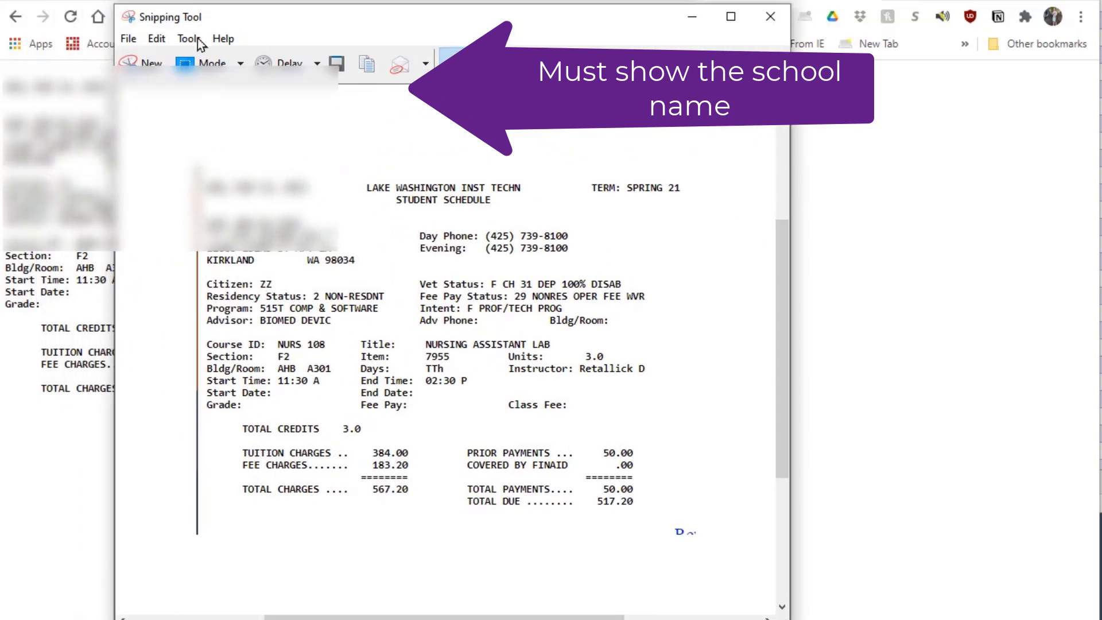
# Save the schedule snip as a PNG named "Snip for QB" in the Pictures folder.
pyautogui.click(132, 42)
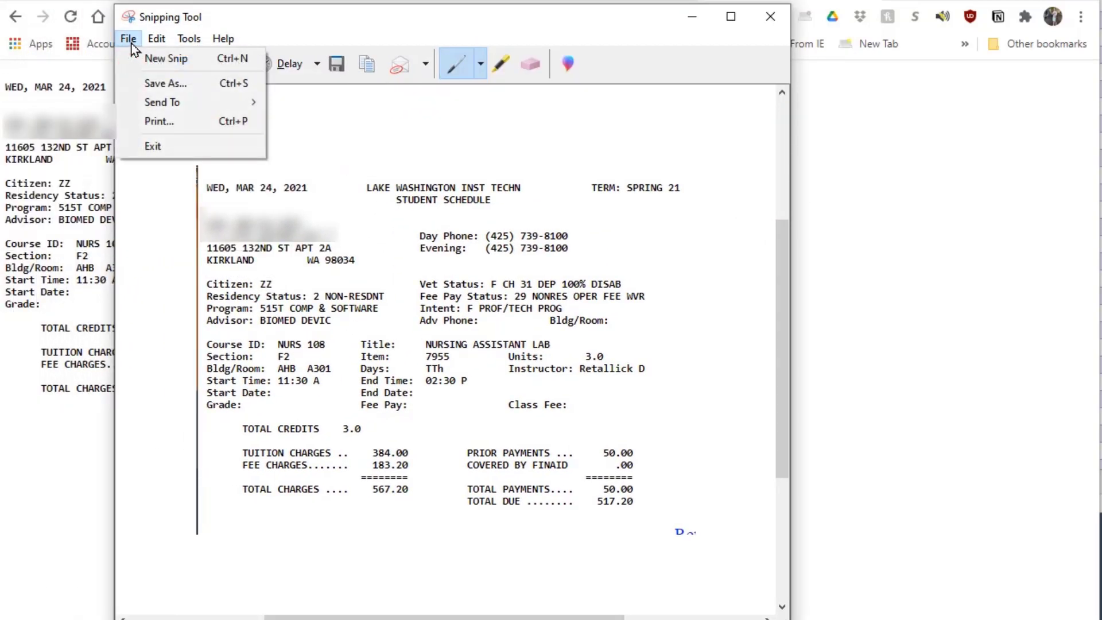
pyautogui.click(154, 82)
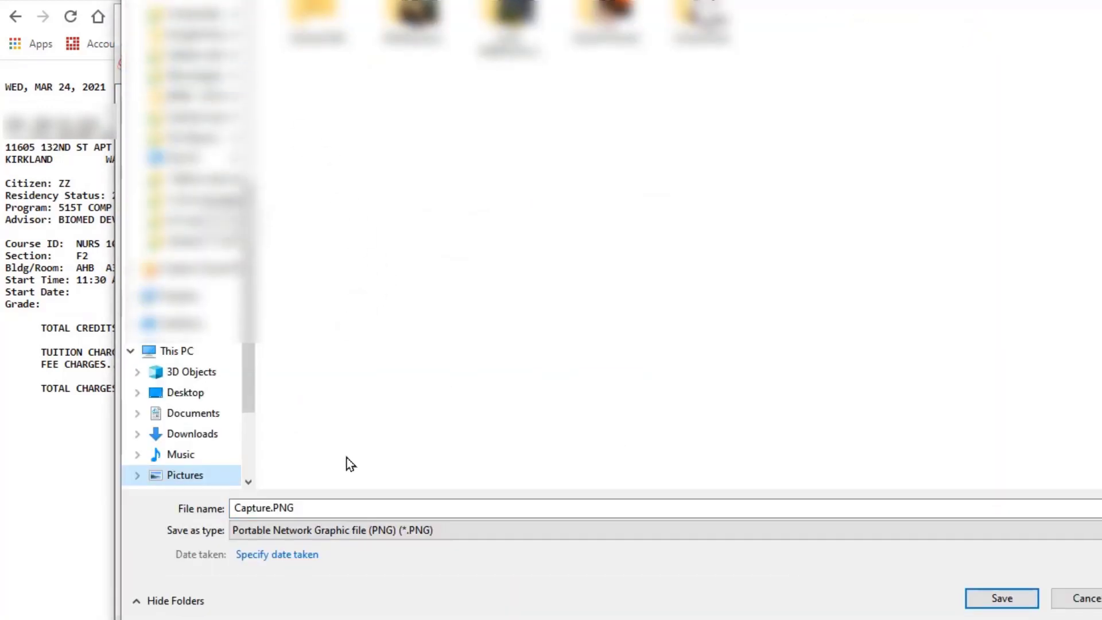
pyautogui.doubleClick(311, 506)
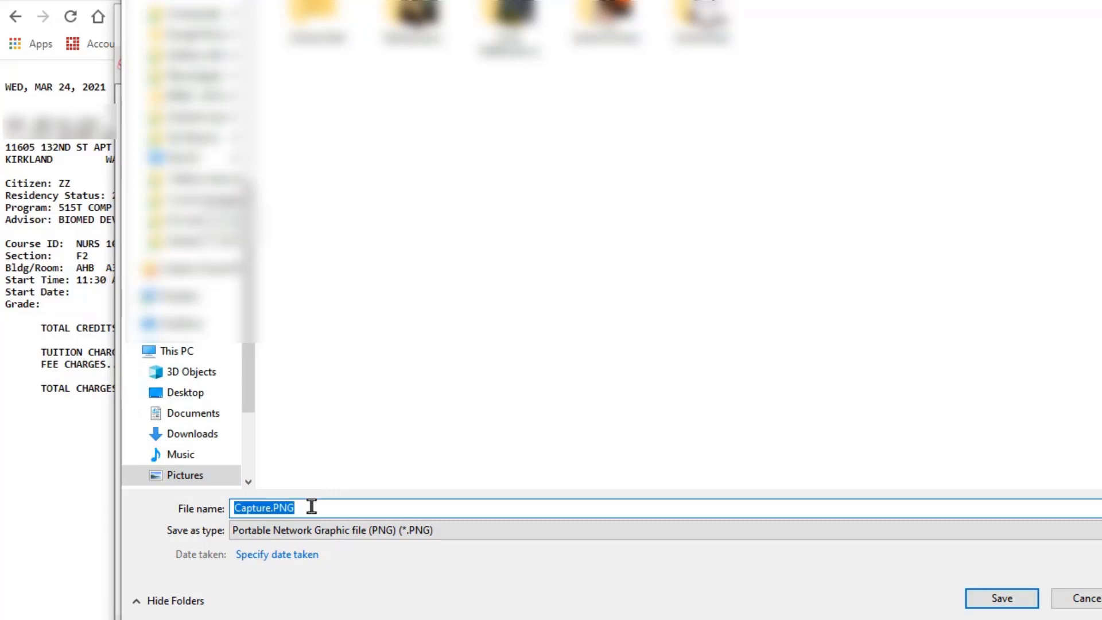
pyautogui.write('Snip for')
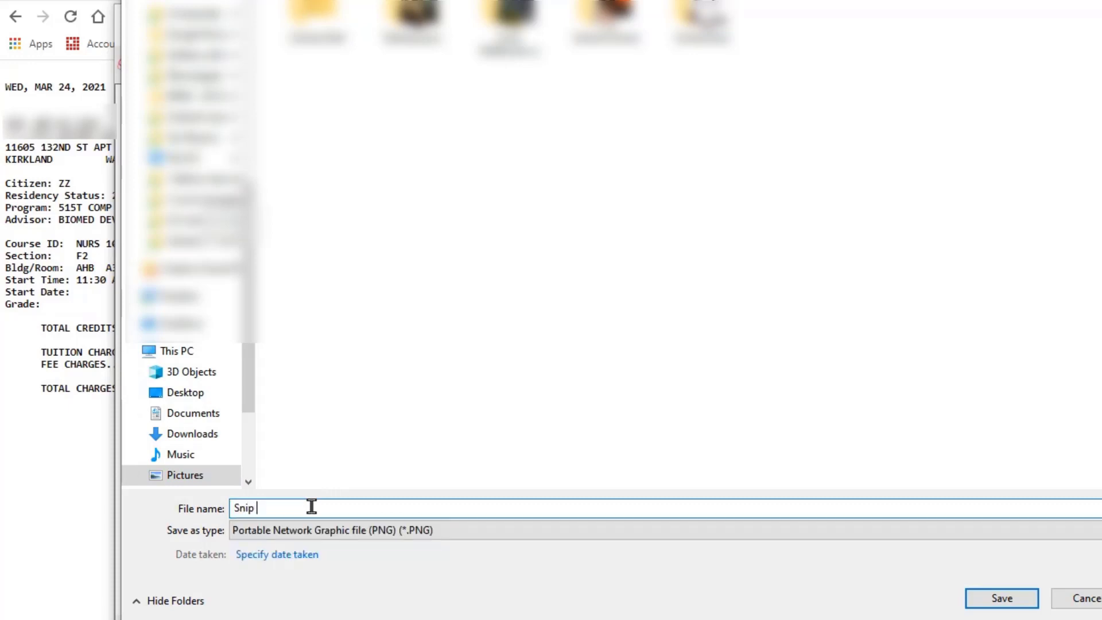
pyautogui.write(' QB')
pyautogui.click(982, 595)
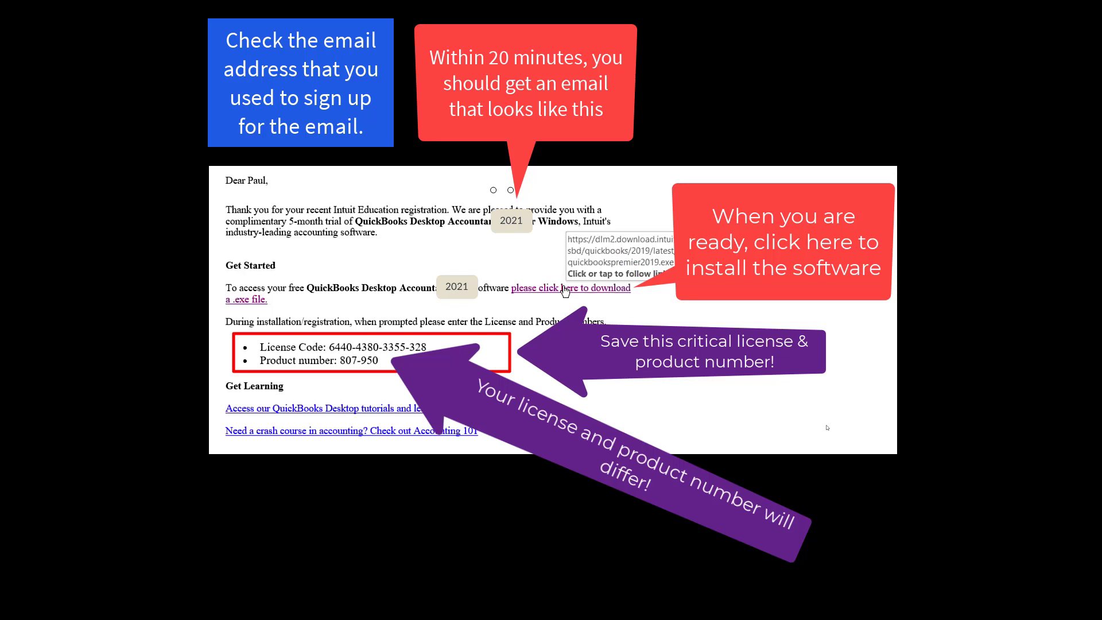
pyautogui.click(565, 288)
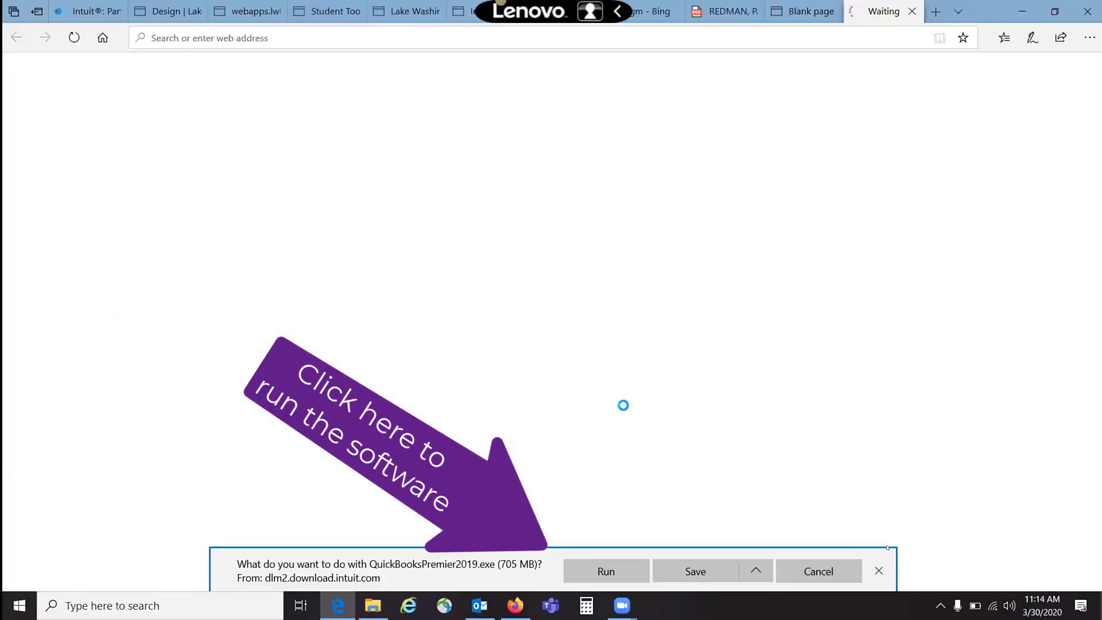
pyautogui.click(624, 564)
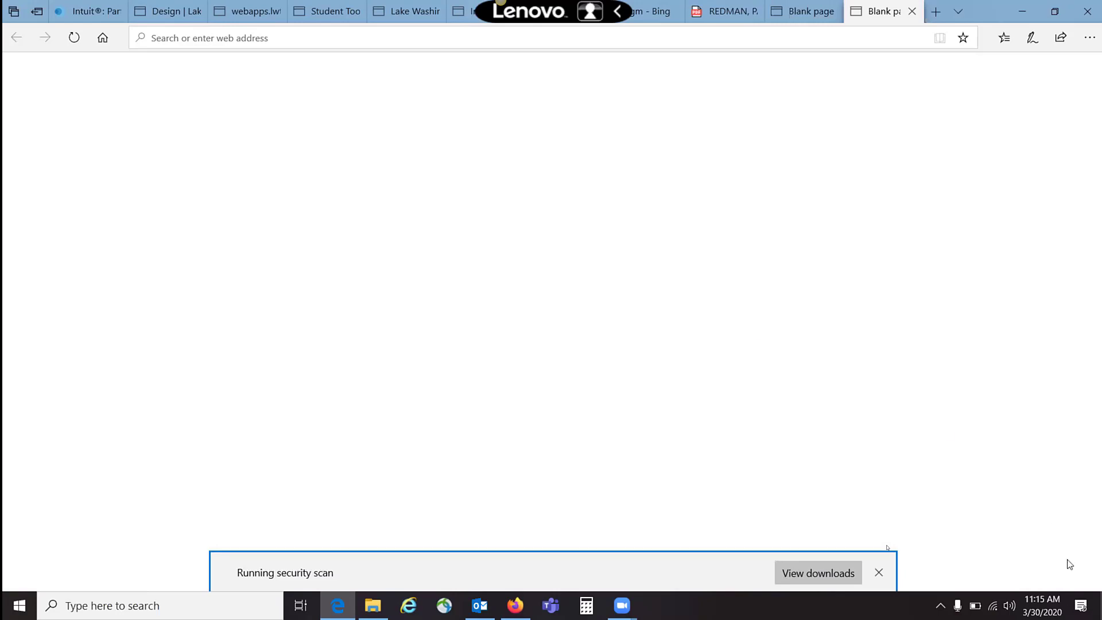
pyautogui.click(1042, 607)
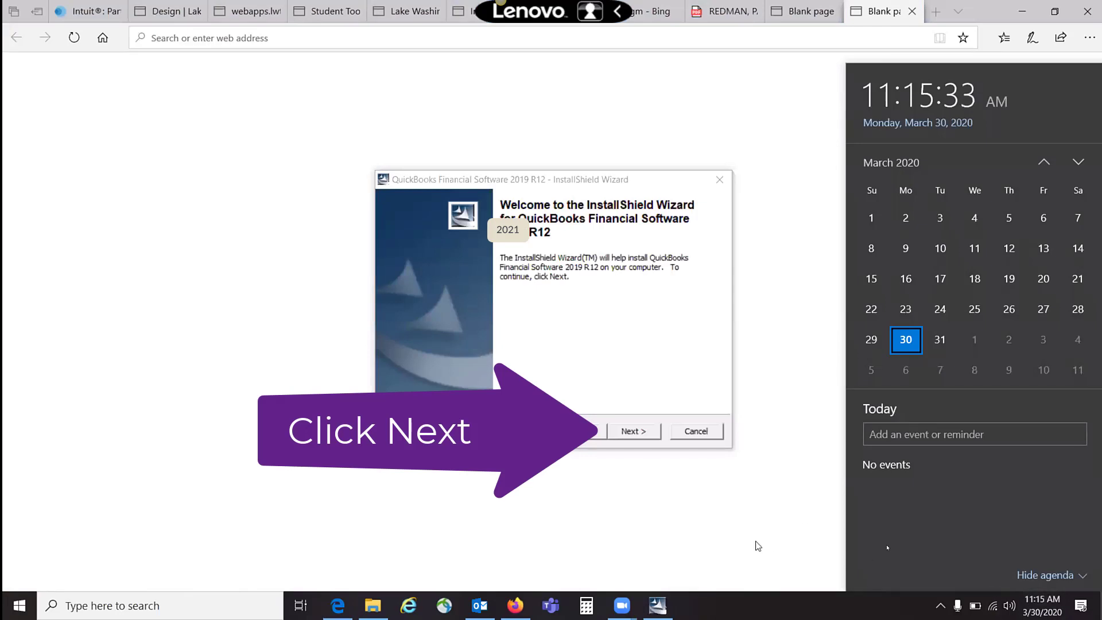
pyautogui.click(629, 436)
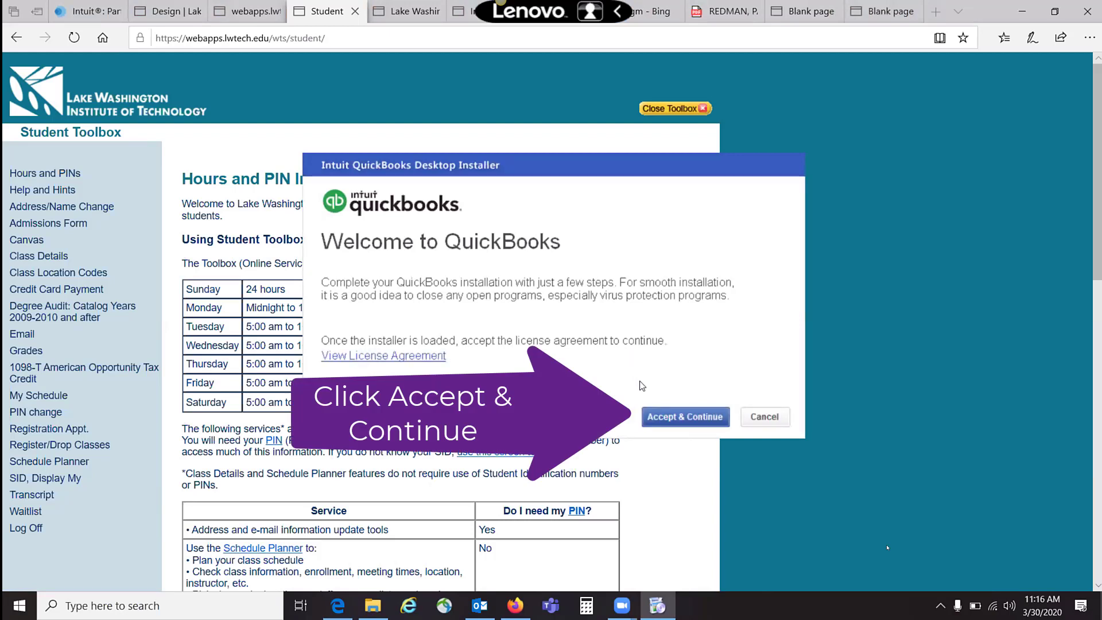
pyautogui.click(681, 418)
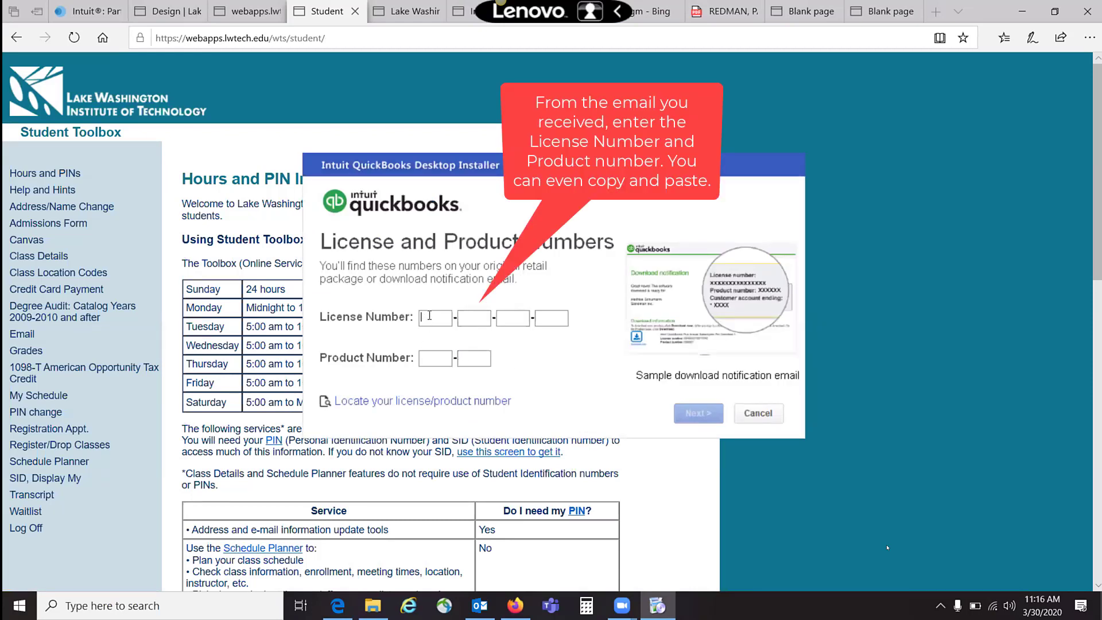
pyautogui.click(476, 616)
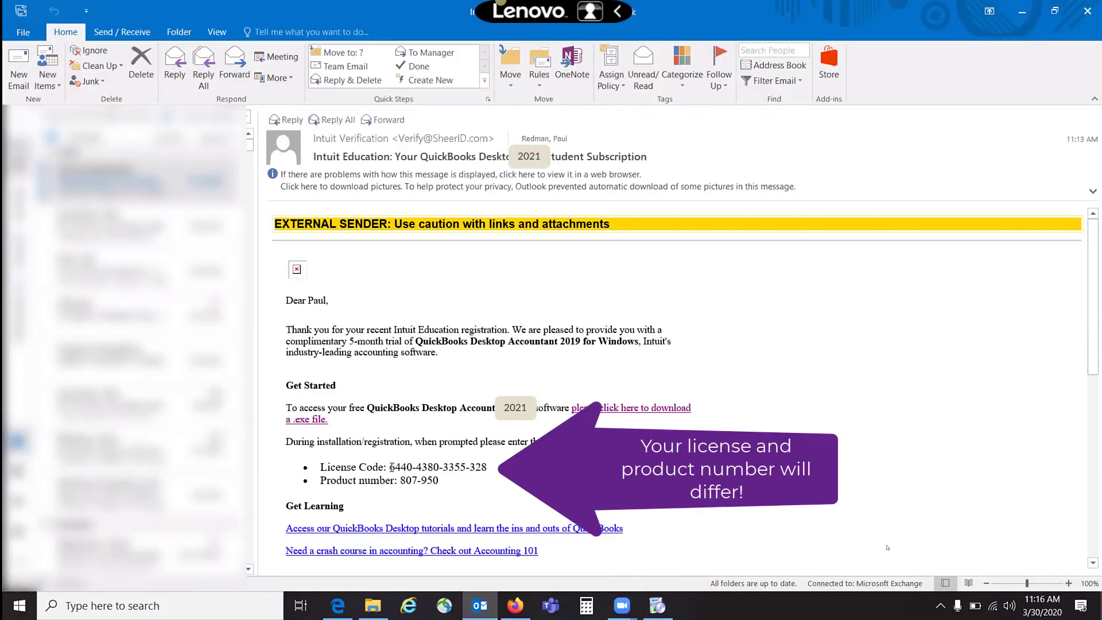
pyautogui.moveTo(391, 466); pyautogui.dragTo(486, 467)
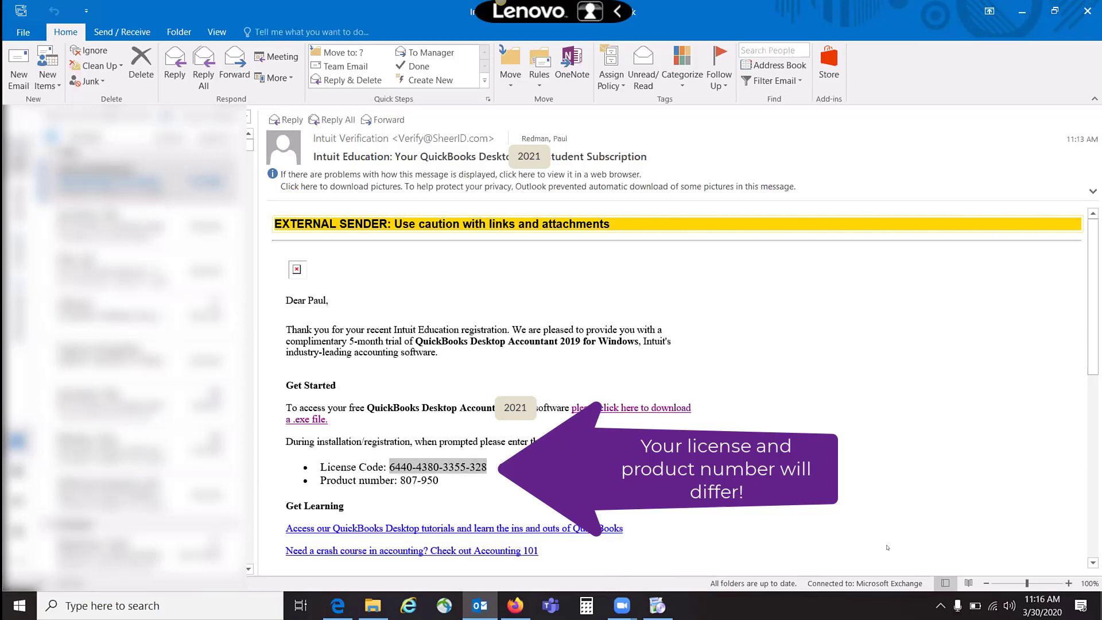
pyautogui.click(887, 548)
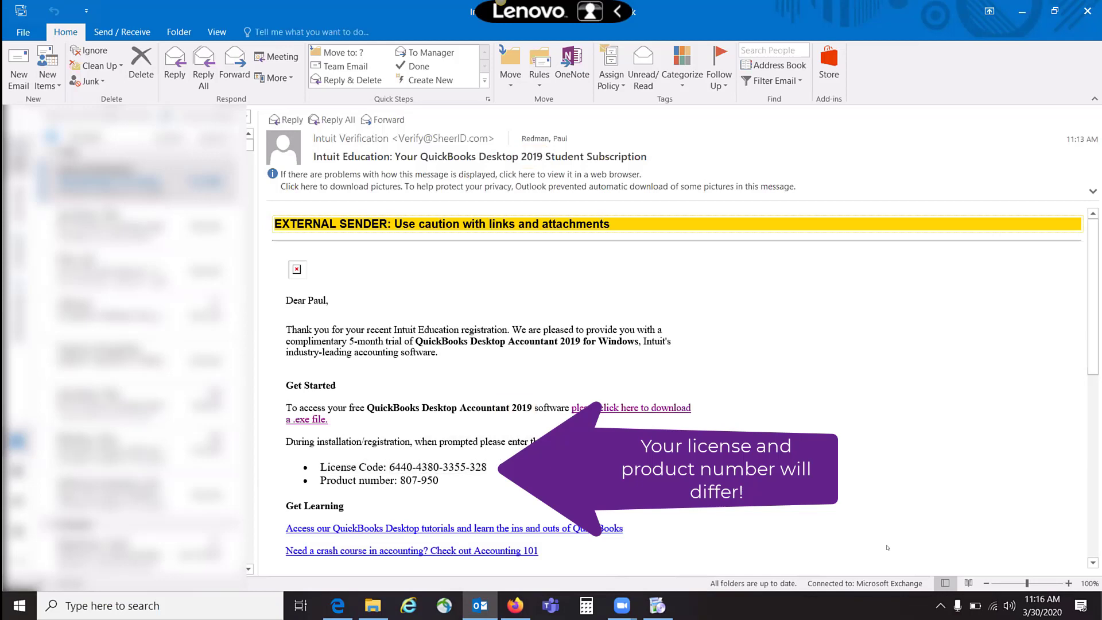
pyautogui.moveTo(488, 467)
pyautogui.mouseDown()
pyautogui.moveTo(387, 468)
pyautogui.moveTo(487, 471)
pyautogui.mouseUp()
pyautogui.hotkey('ctrl', 'c')
pyautogui.click(389, 471)
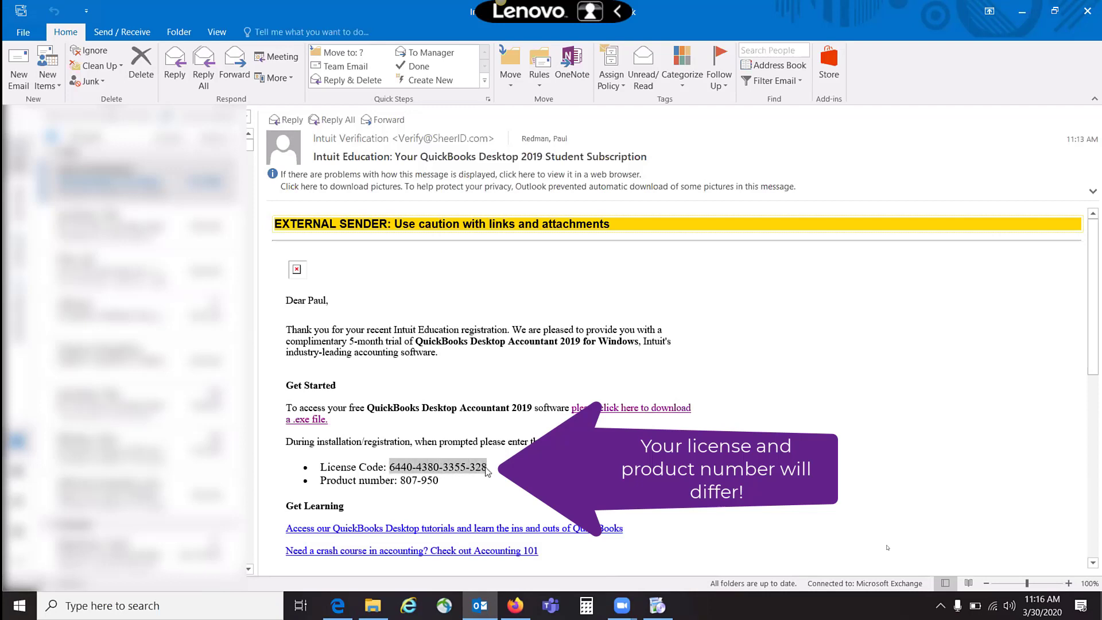
pyautogui.hotkey('alt', 'Tab')
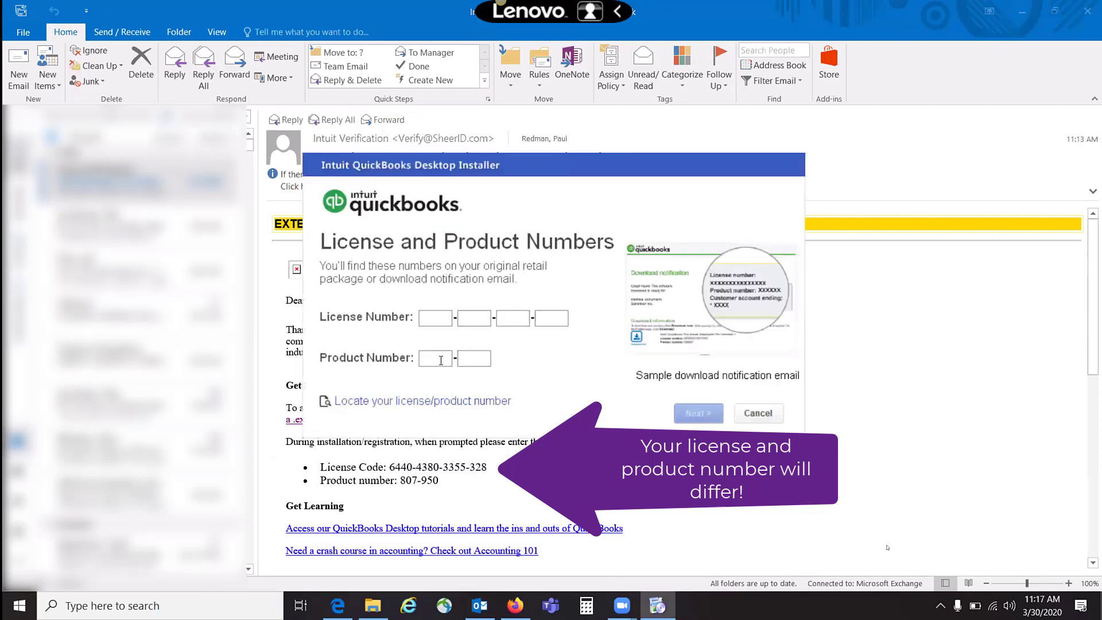
pyautogui.hotkey('ctrl', 'v')
pyautogui.click(435, 357)
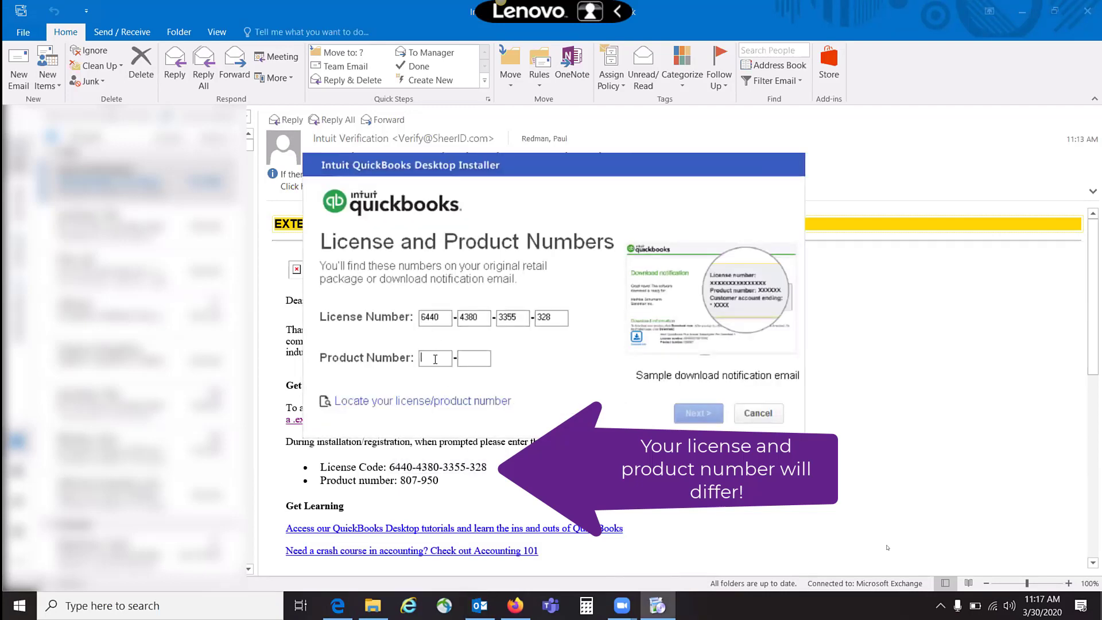
pyautogui.hotkey('alt', 'Tab')
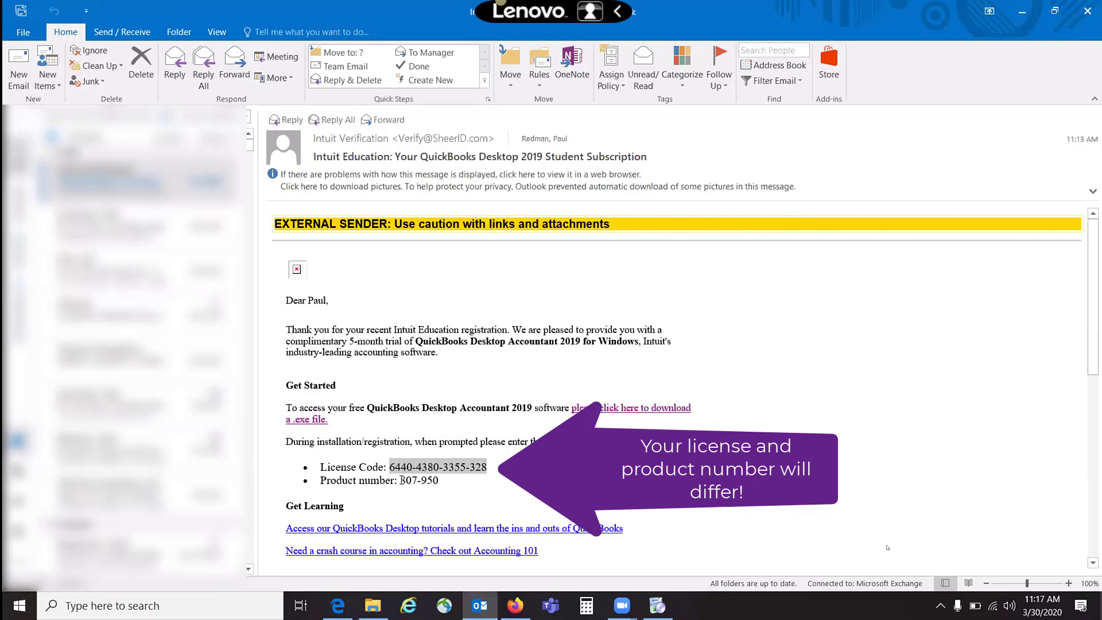
pyautogui.moveTo(401, 479); pyautogui.dragTo(437, 484)
pyautogui.hotkey('ctrl', 'c')
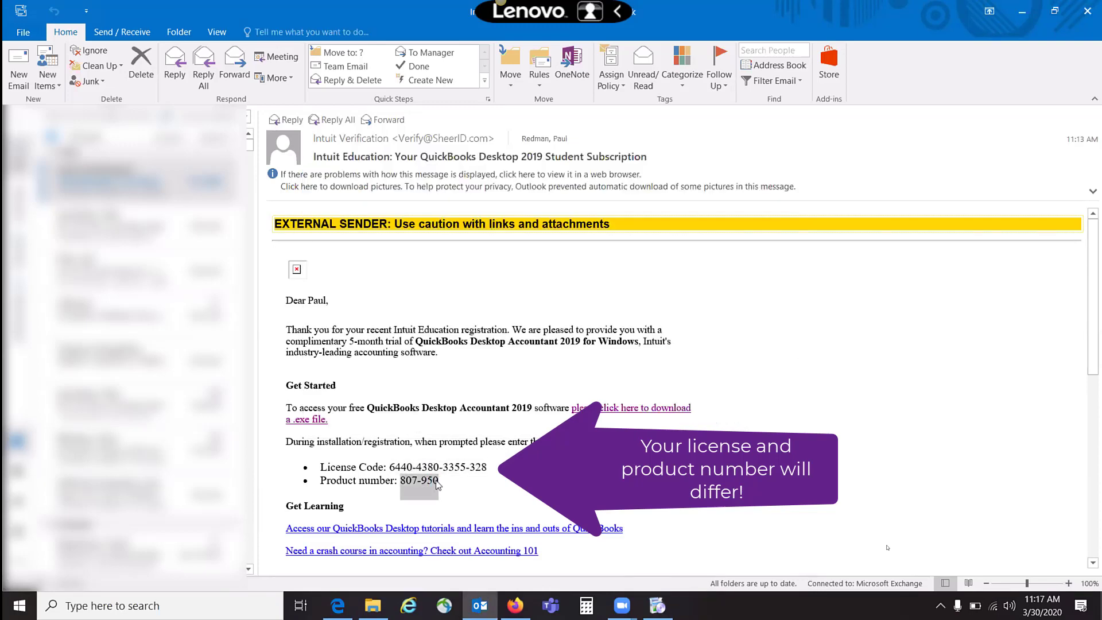
pyautogui.hotkey('alt', 'Tab')
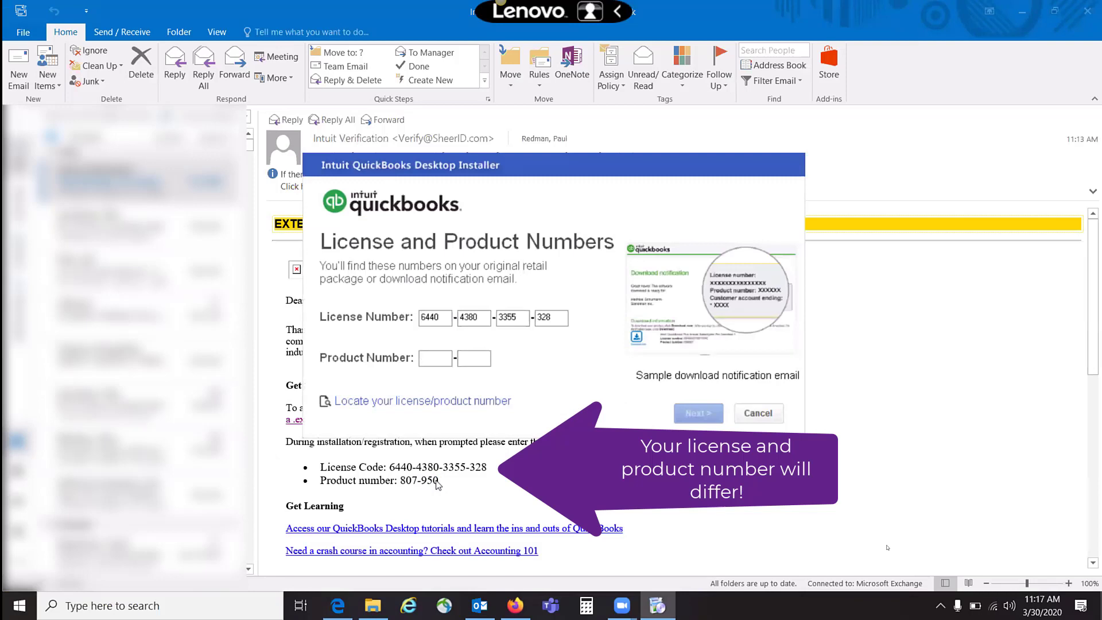
pyautogui.hotkey('ctrl', 'v')
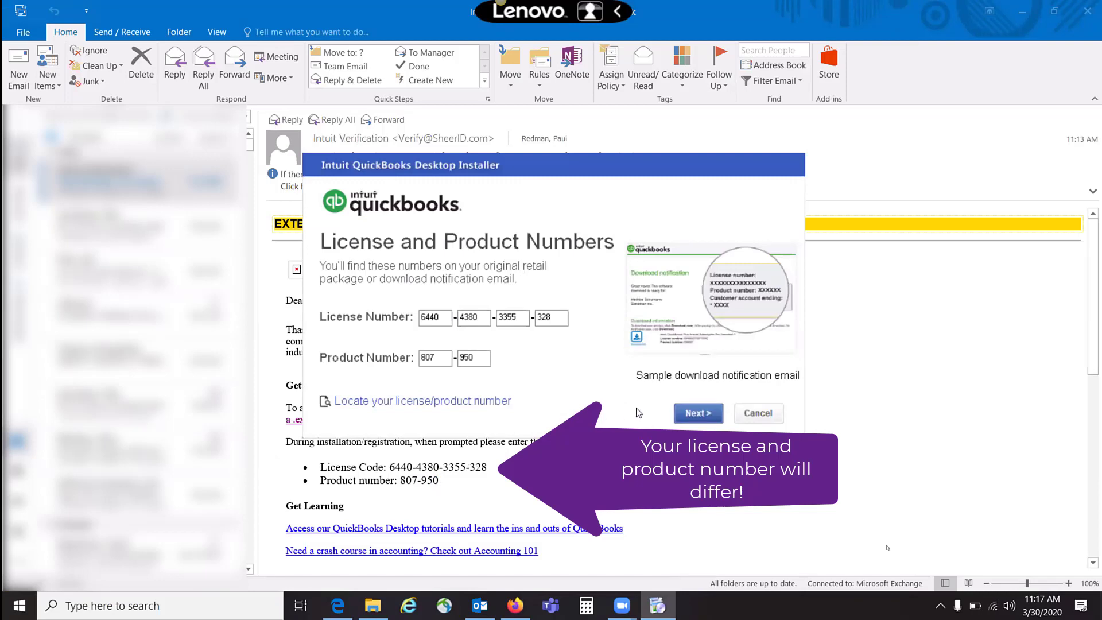
pyautogui.click(692, 415)
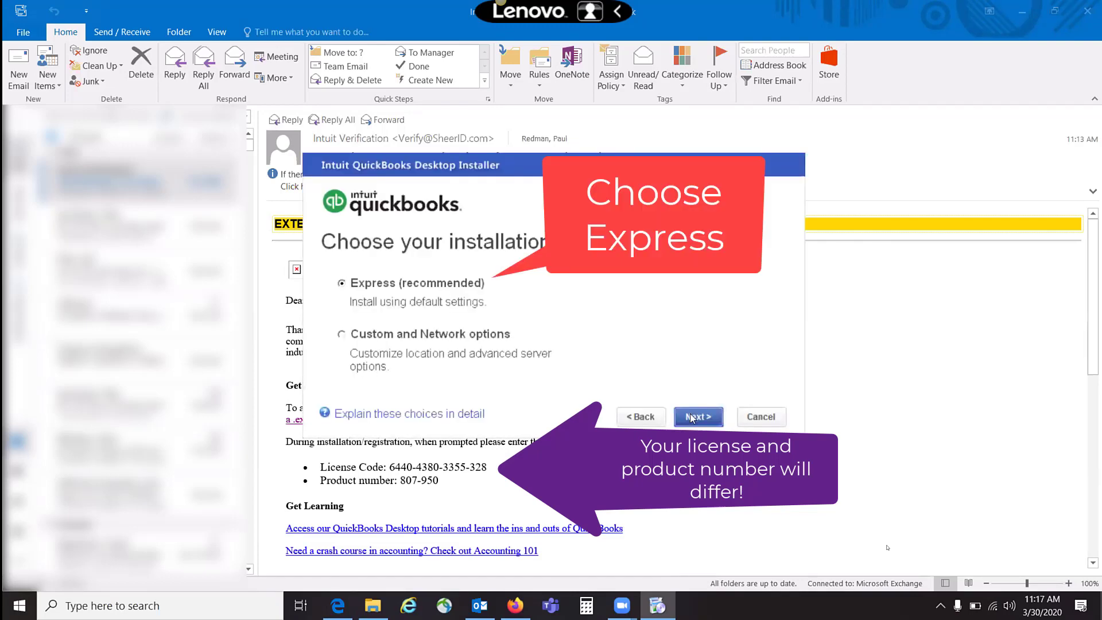
# Install QuickBooks with the Express (recommended) option and close the installer once it finishes.
pyautogui.click(692, 416)
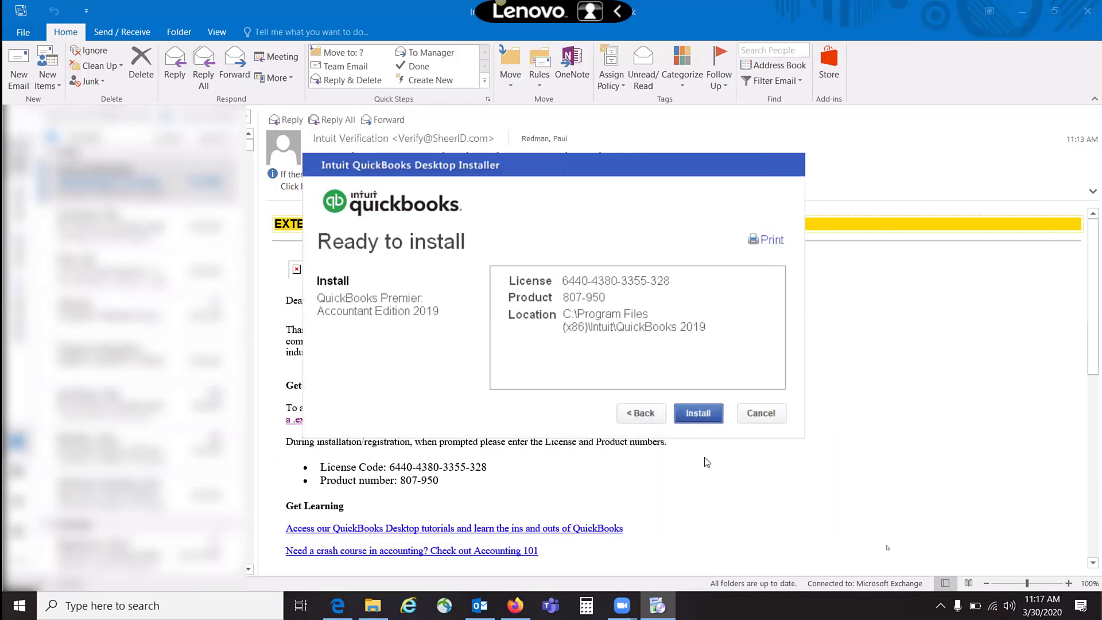
pyautogui.click(704, 414)
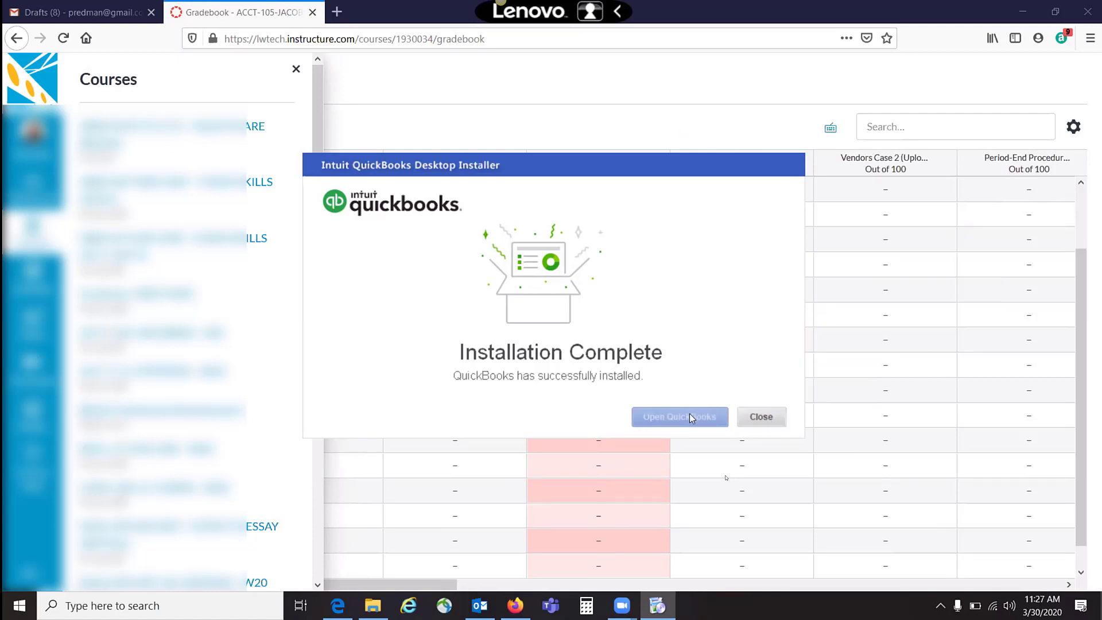
pyautogui.click(761, 417)
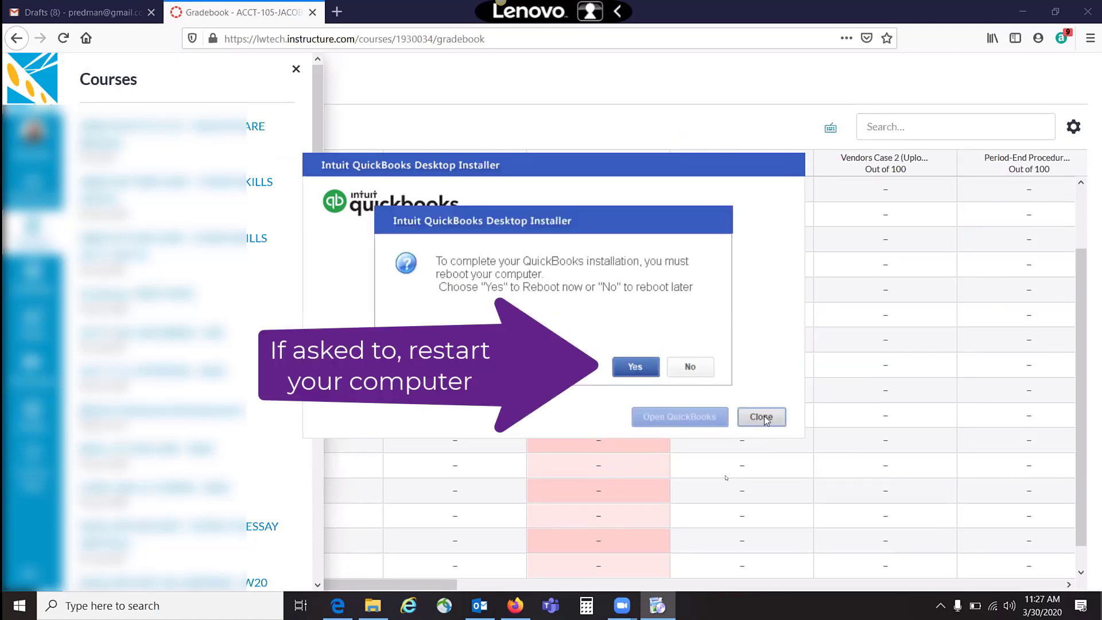